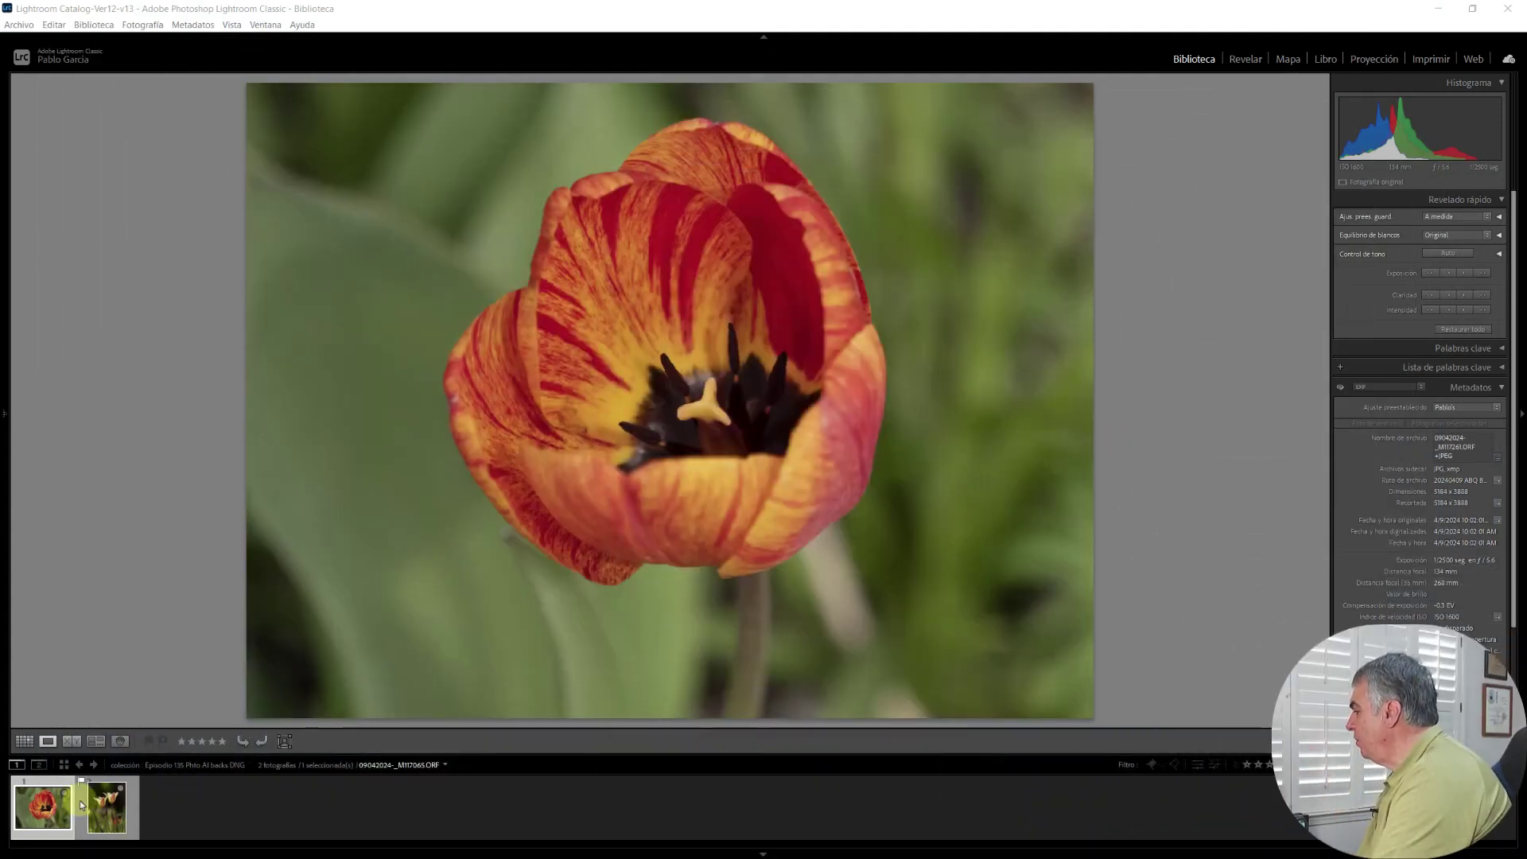
Preview the yellow and red tulip photos, then select both, starting with the red tulip.
click(132, 809)
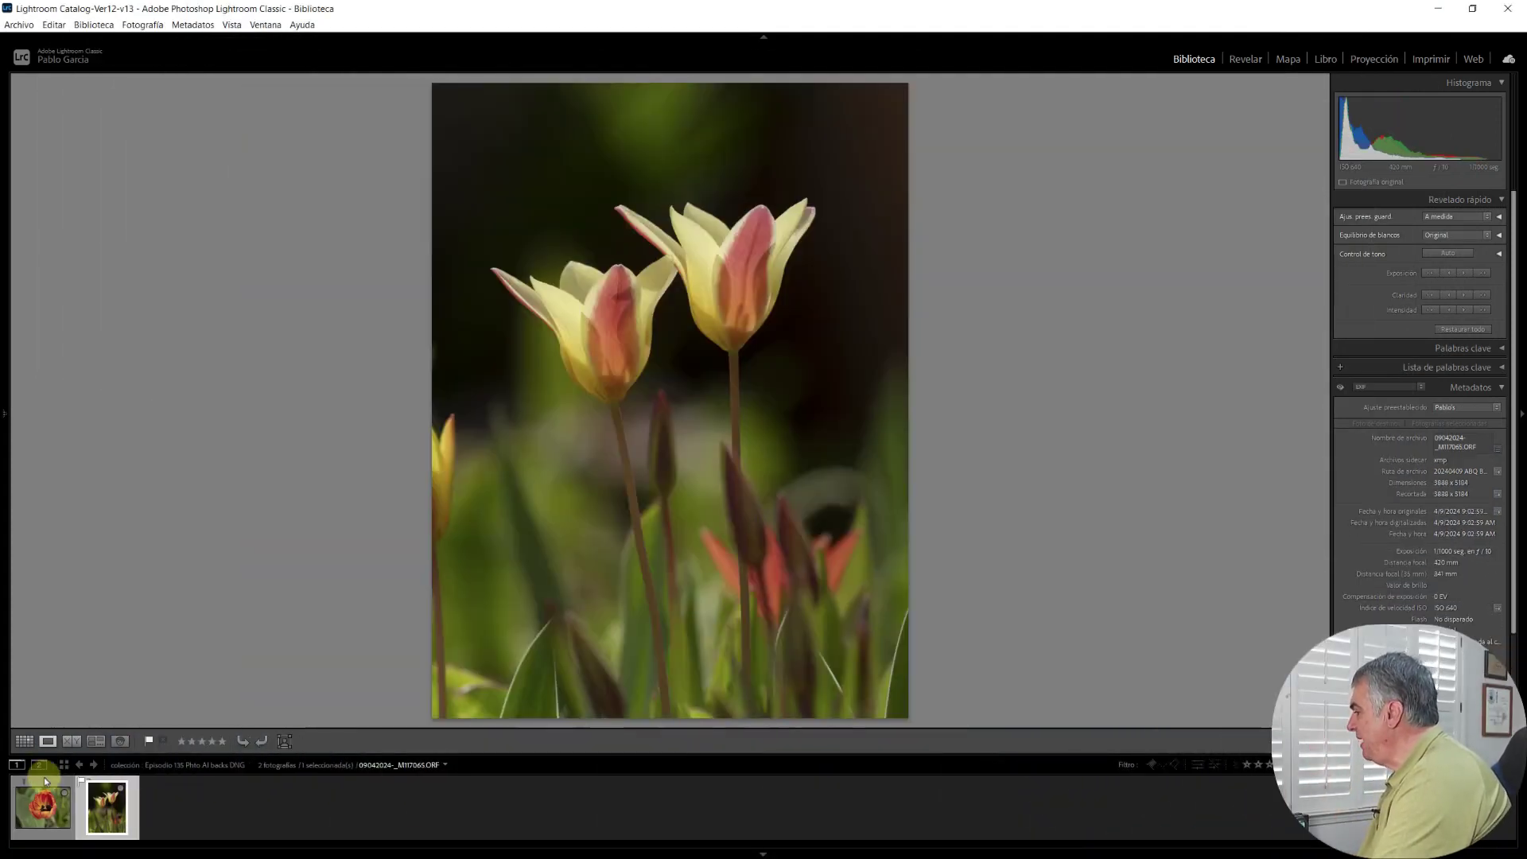
click(45, 783)
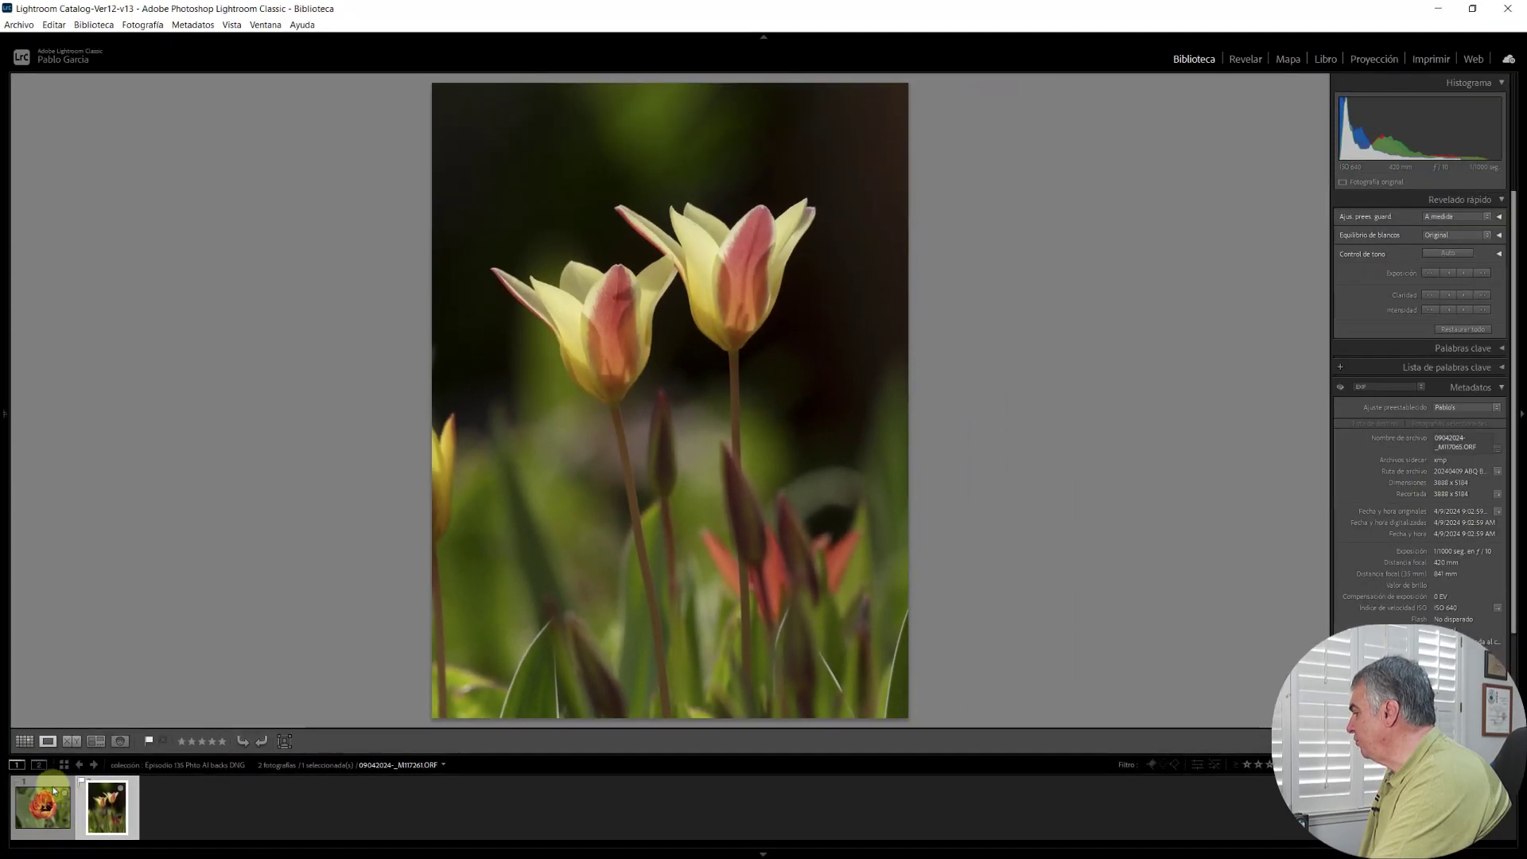
click(41, 803)
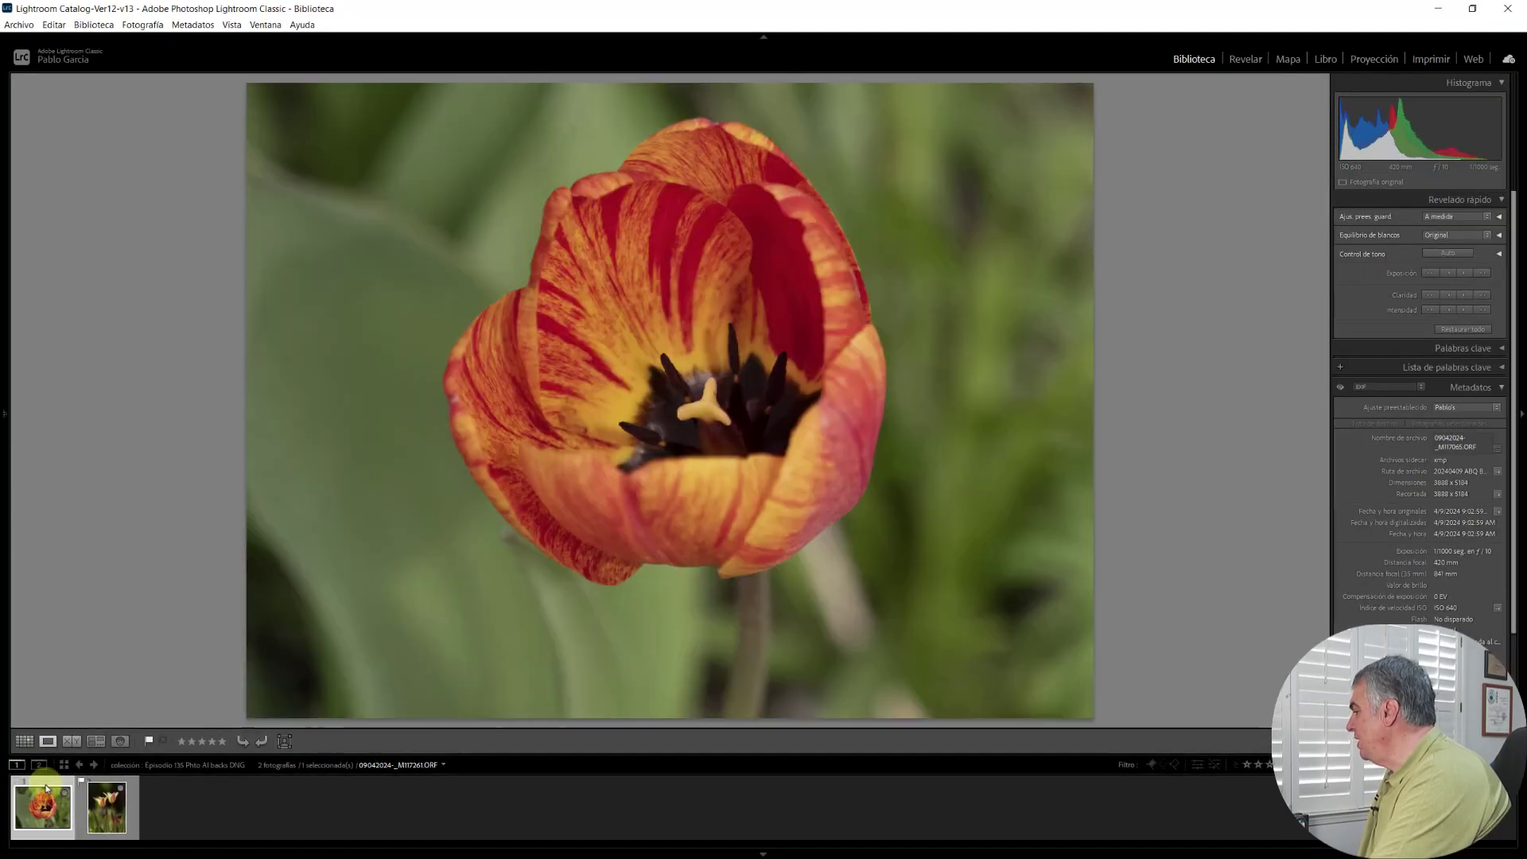
click(132, 795)
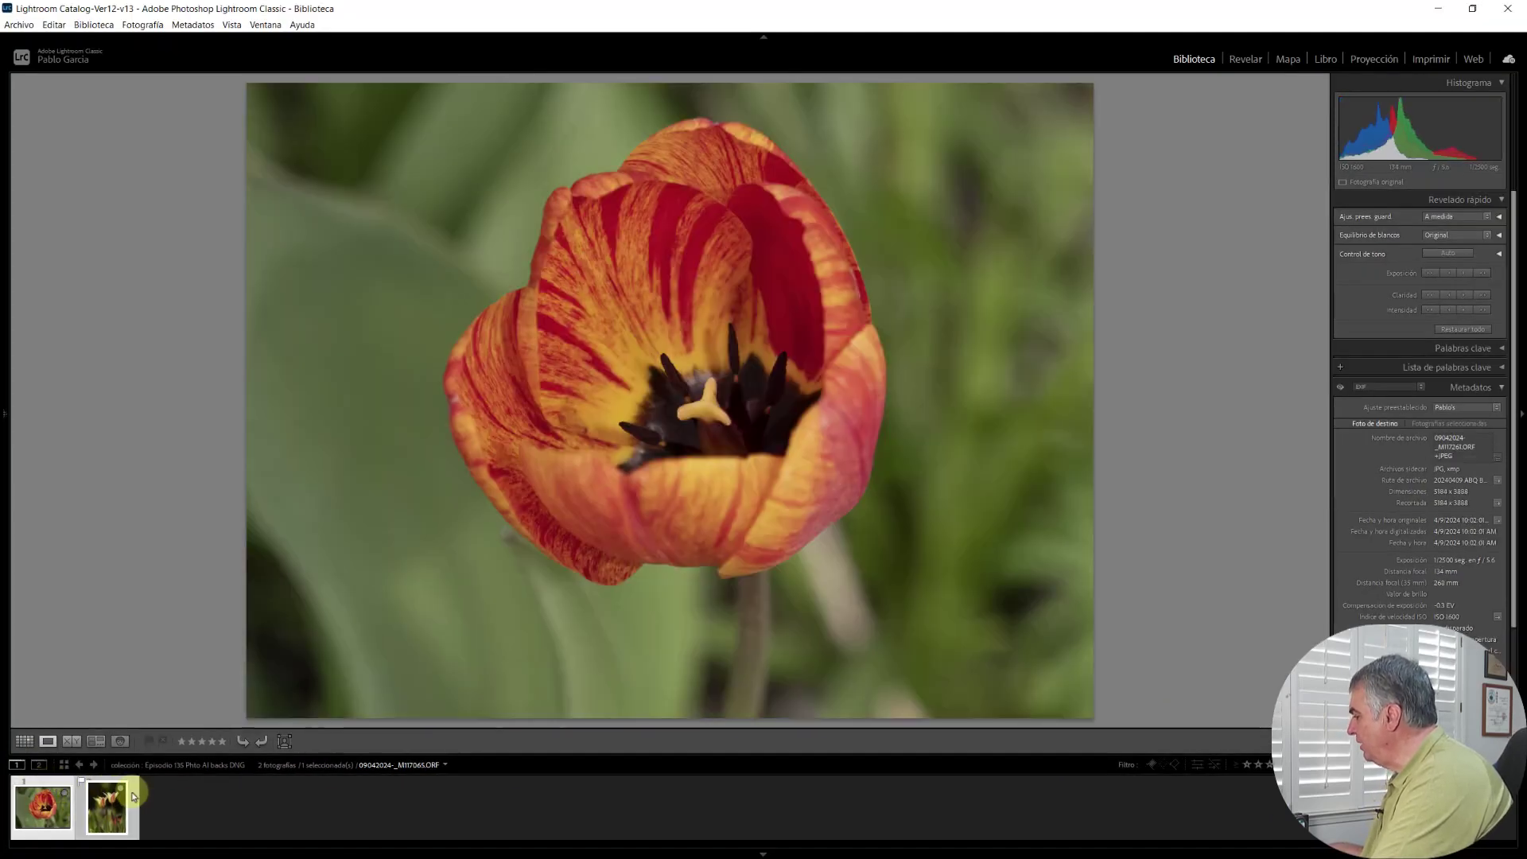
Send both tulip photos to Topaz Photo AI through Archivo > Extras de plugin.
click(18, 26)
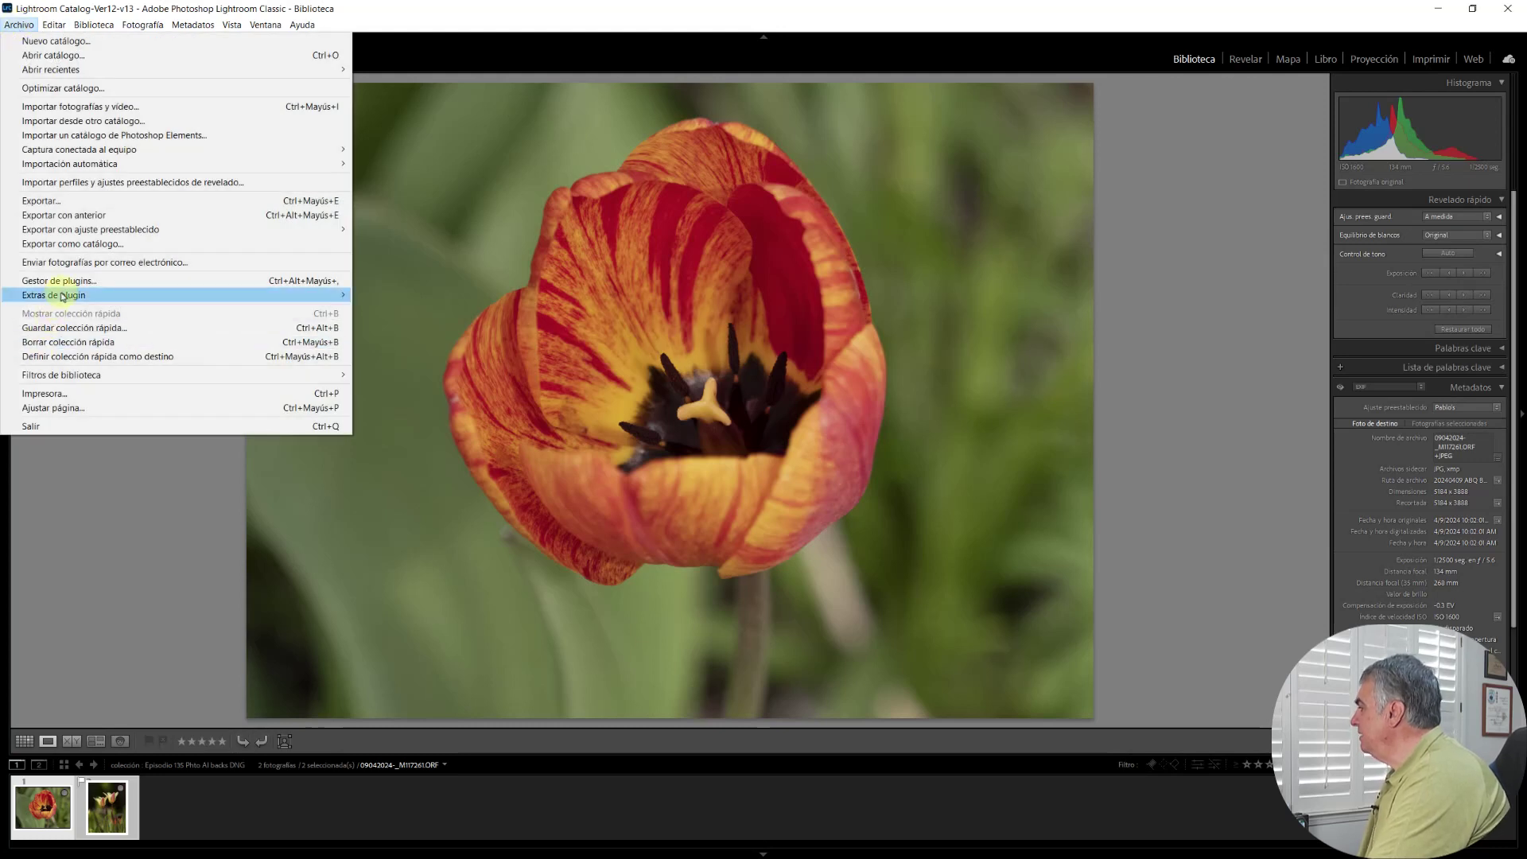
mouse_move(55, 294)
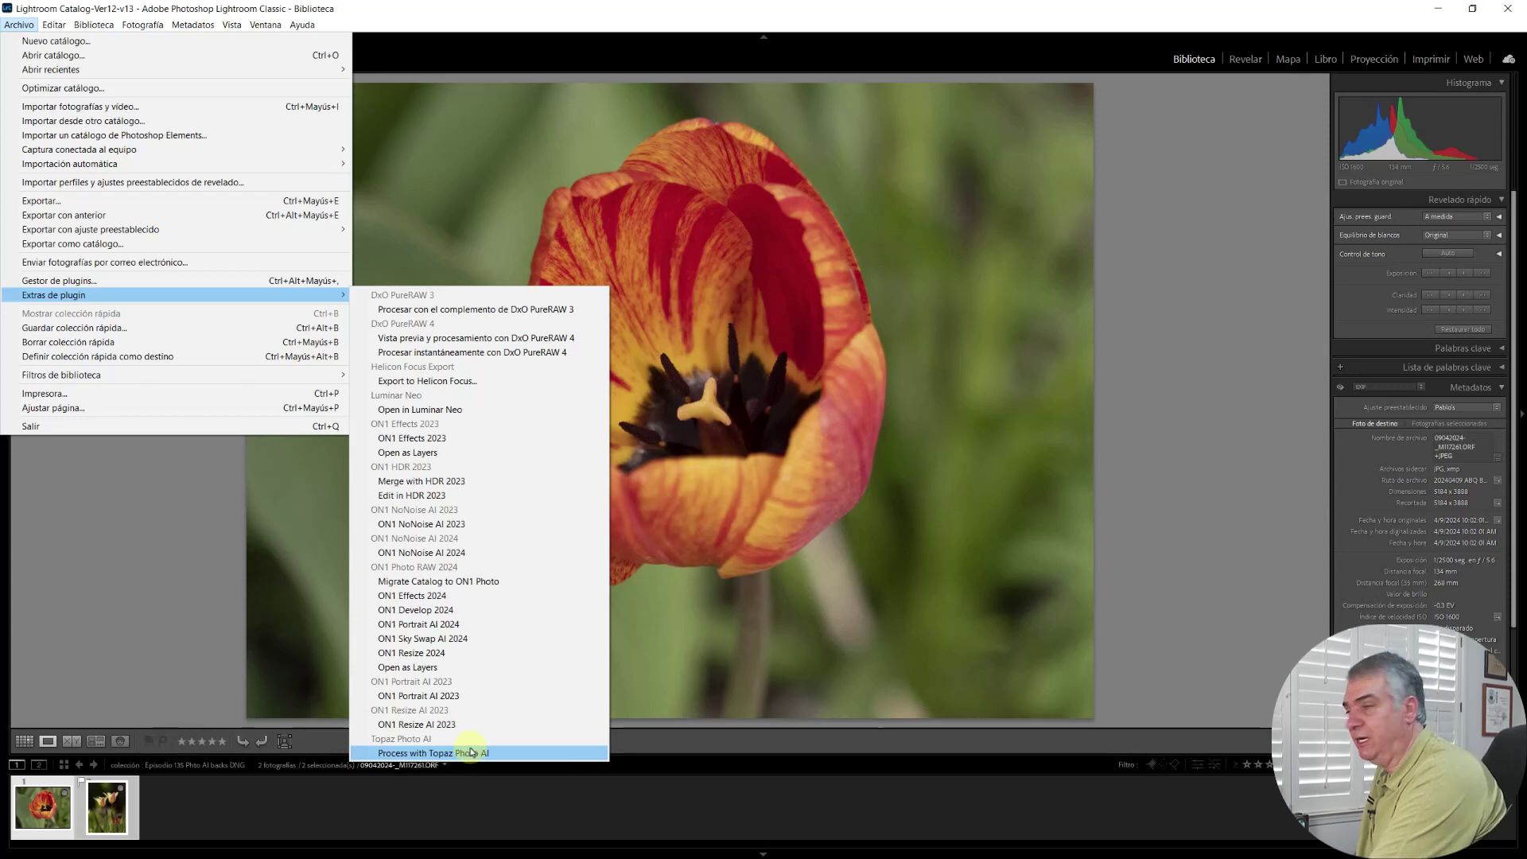
click(470, 753)
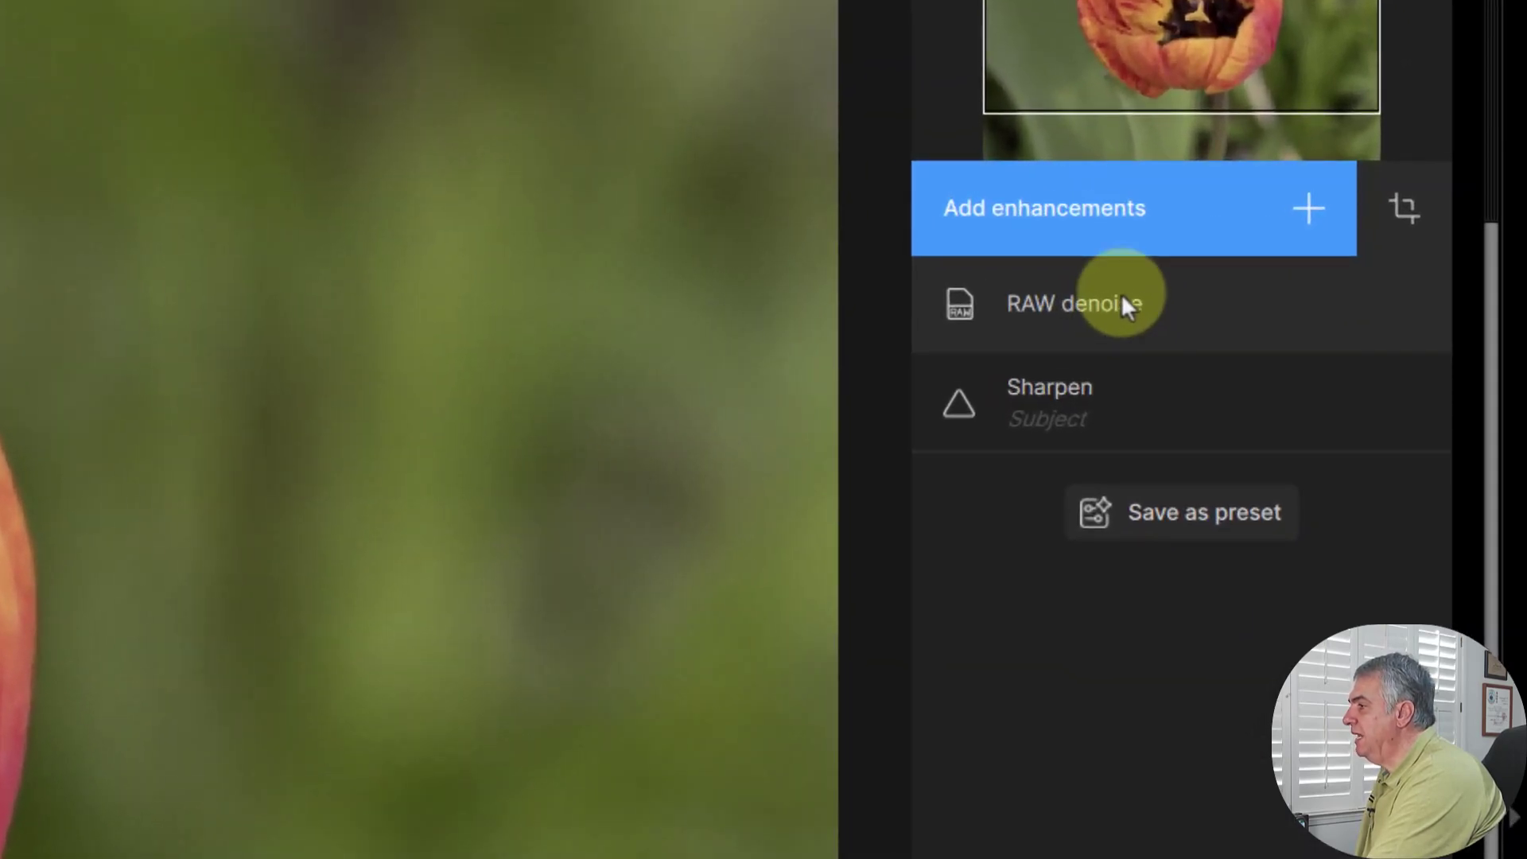
Review the red tulip's RAW denoise and Sharpen, compare before/after, then switch to the yellow tulips.
click(1122, 297)
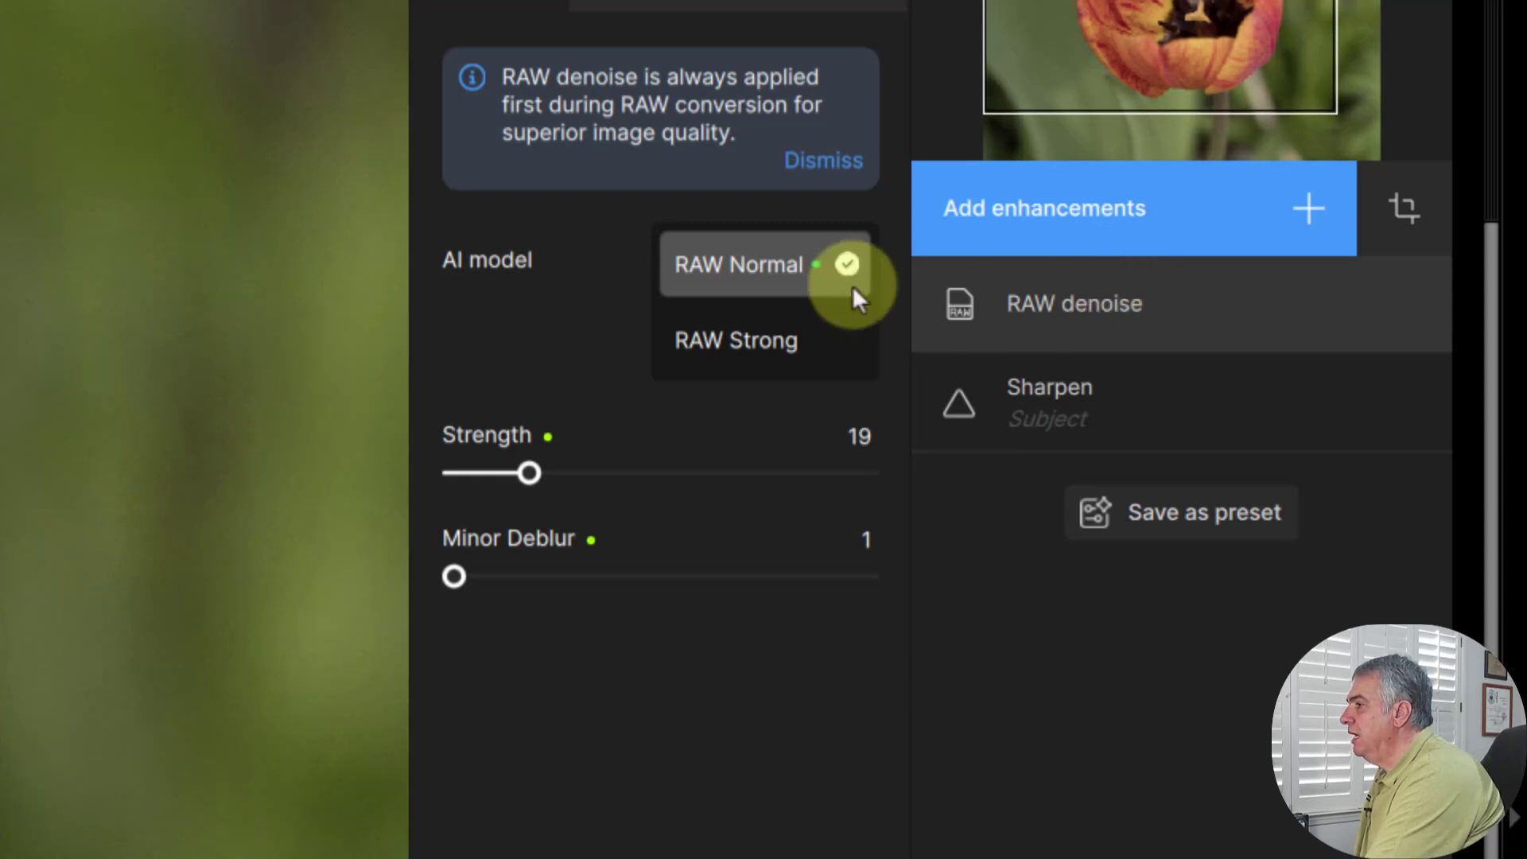
click(1063, 389)
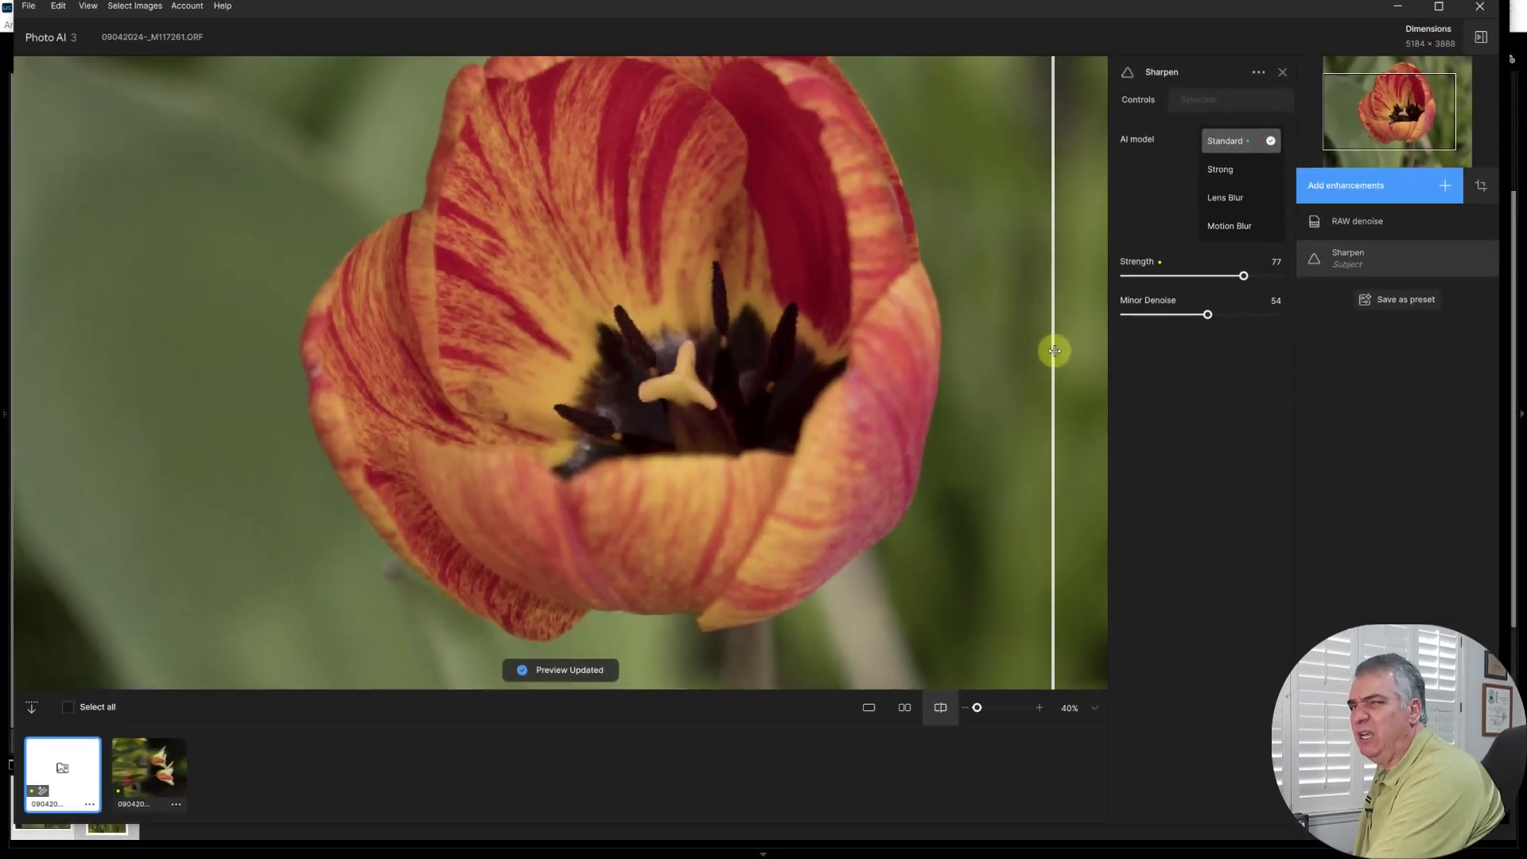
mouse_move(1053, 347)
mouse_down()
mouse_move(143, 317)
mouse_move(1144, 299)
mouse_move(269, 249)
mouse_move(734, 258)
mouse_up()
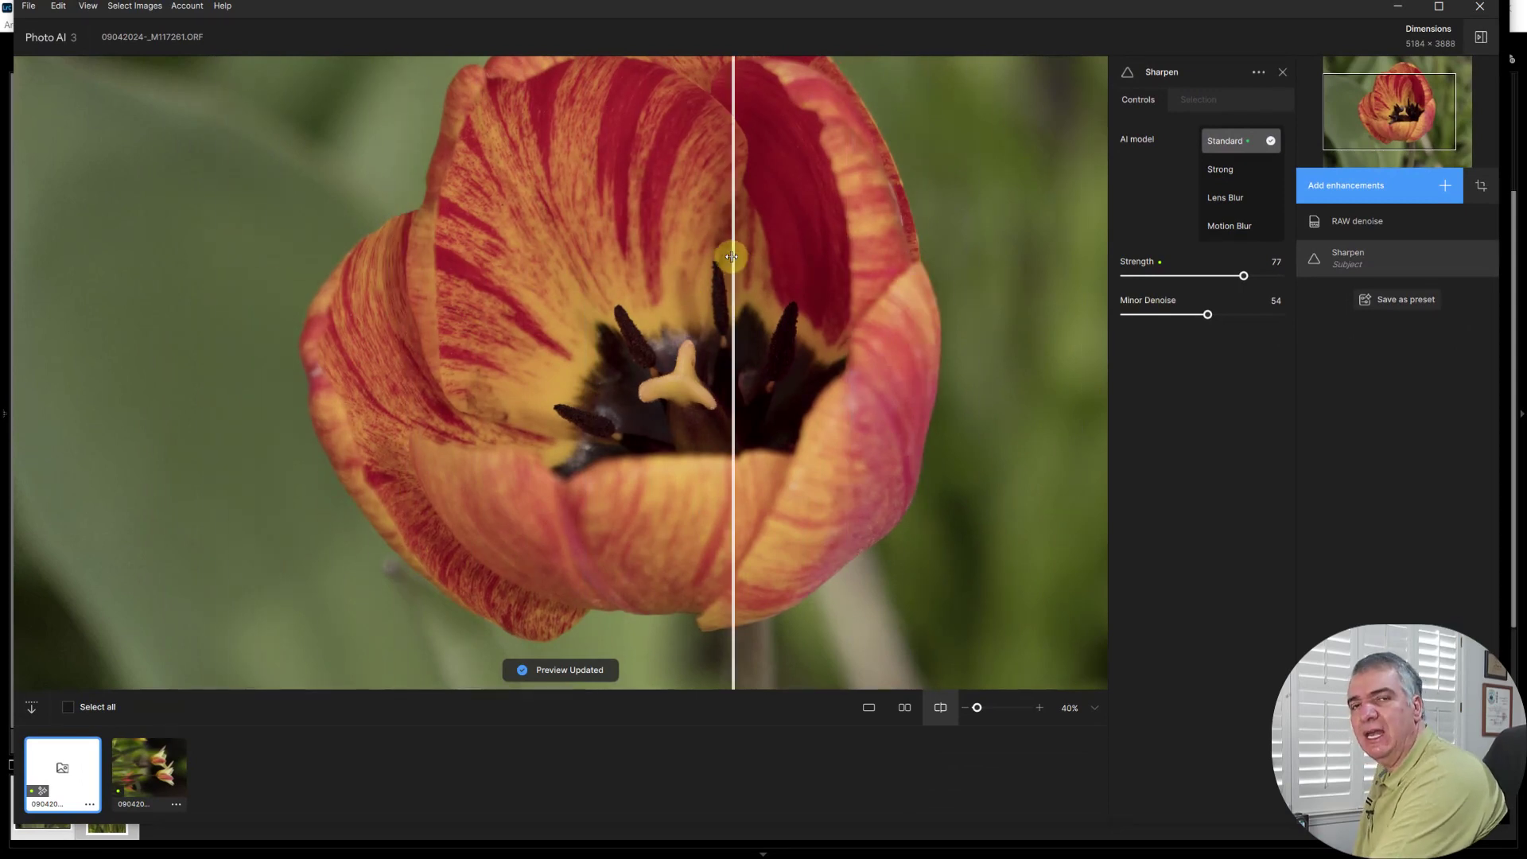
click(153, 763)
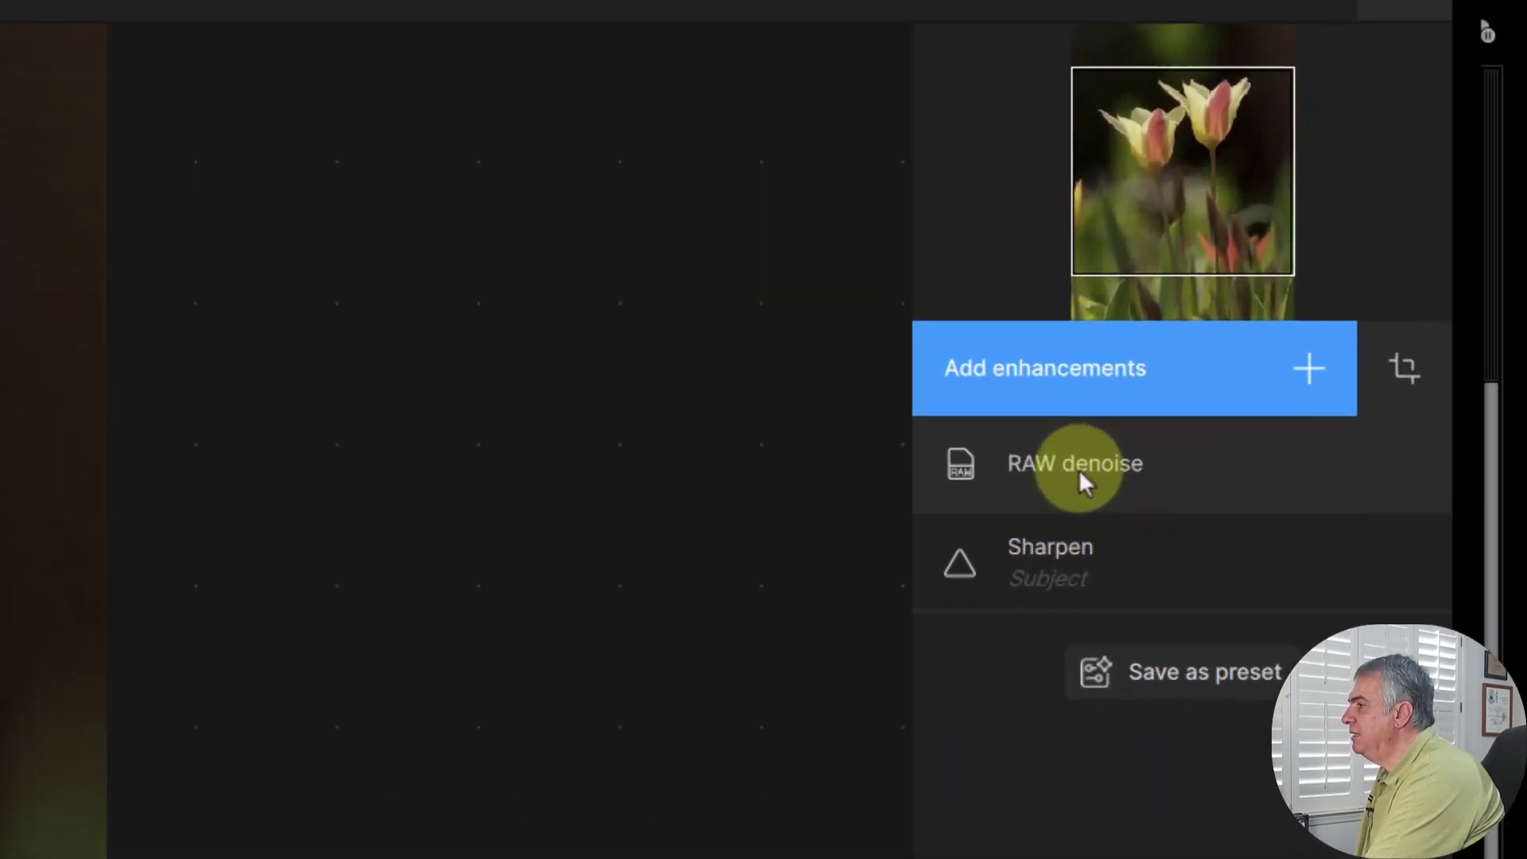
Check the yellow tulips' denoise and Sharpen (Standard, Strength 74, Minor Denoise 26) against the original.
click(1078, 469)
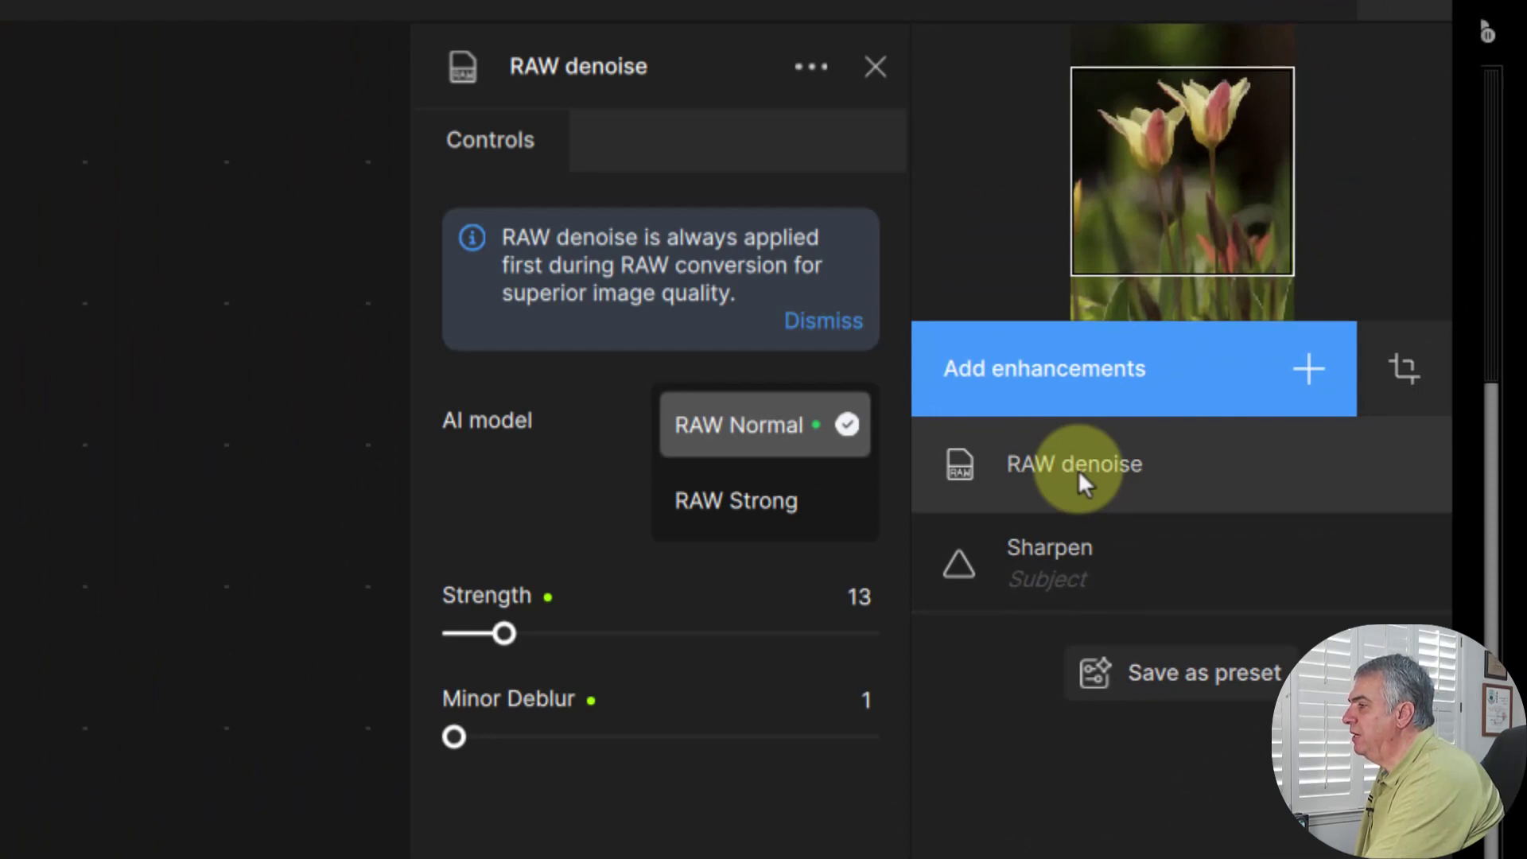
click(1052, 548)
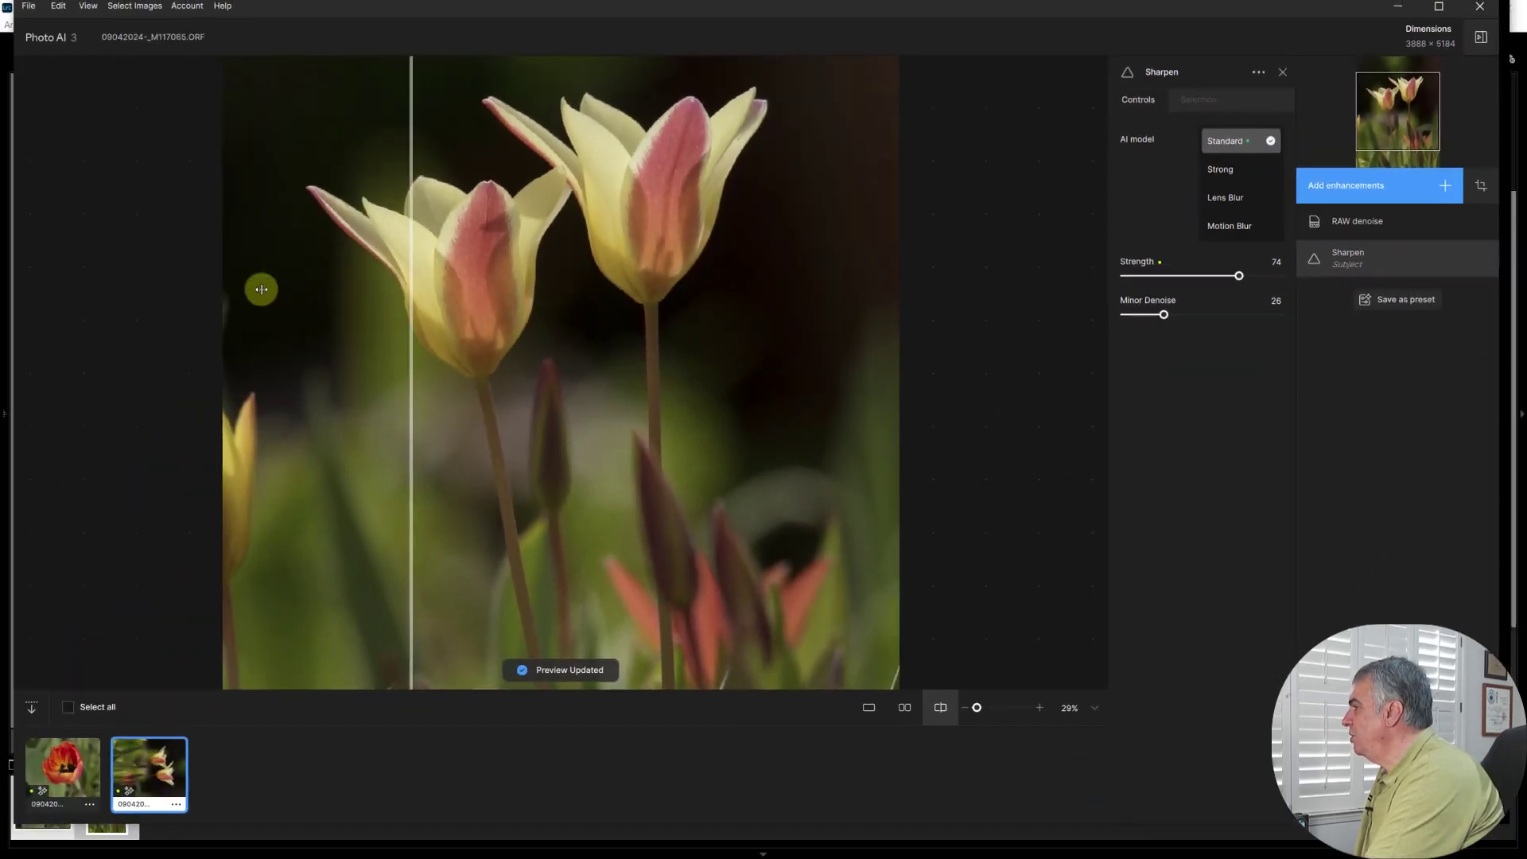
drag(261, 288, 649, 295)
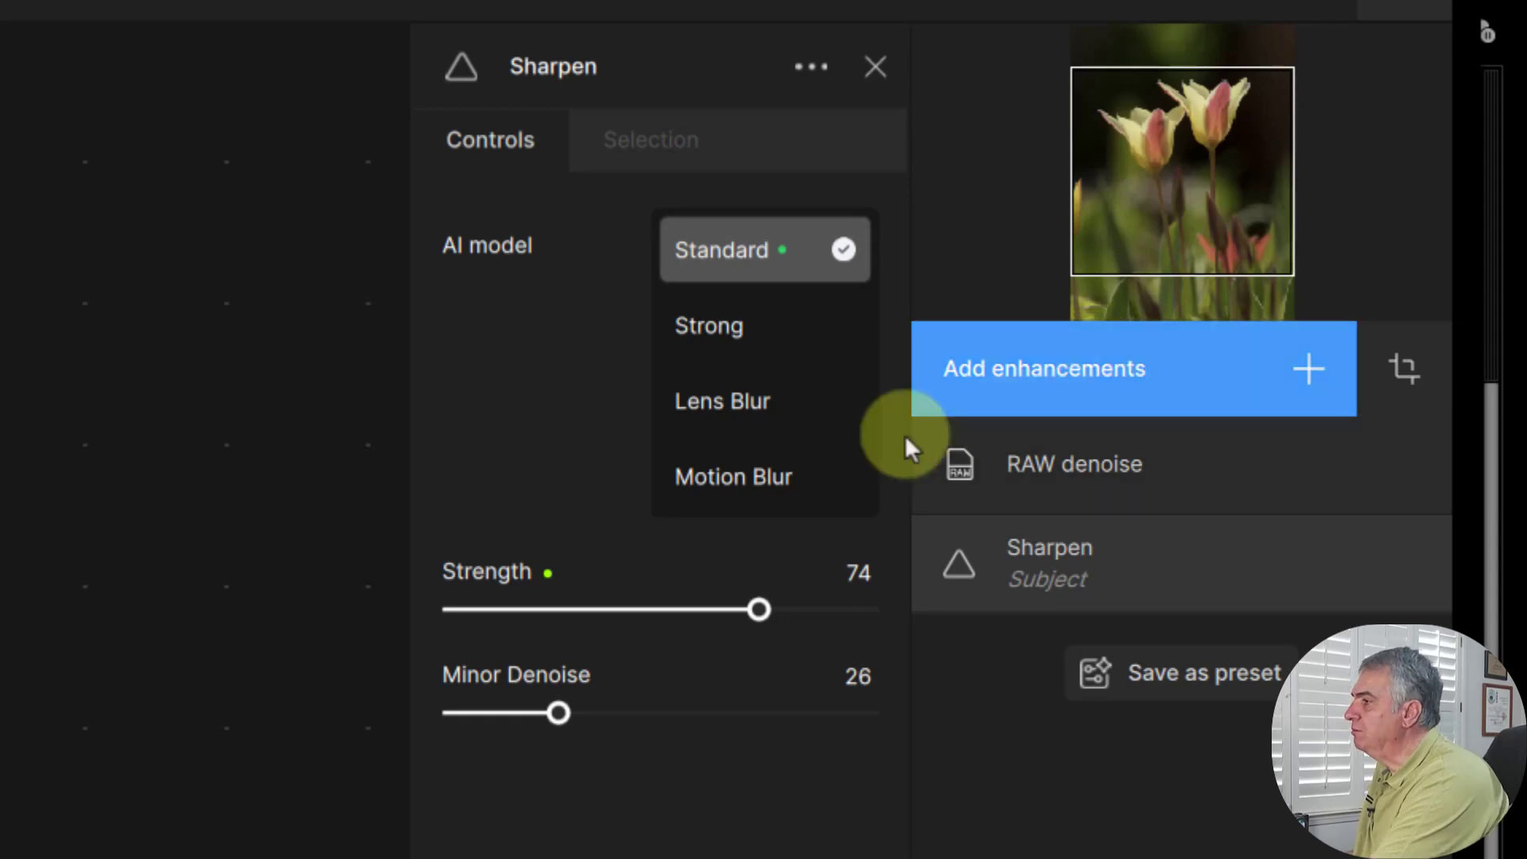
click(1309, 367)
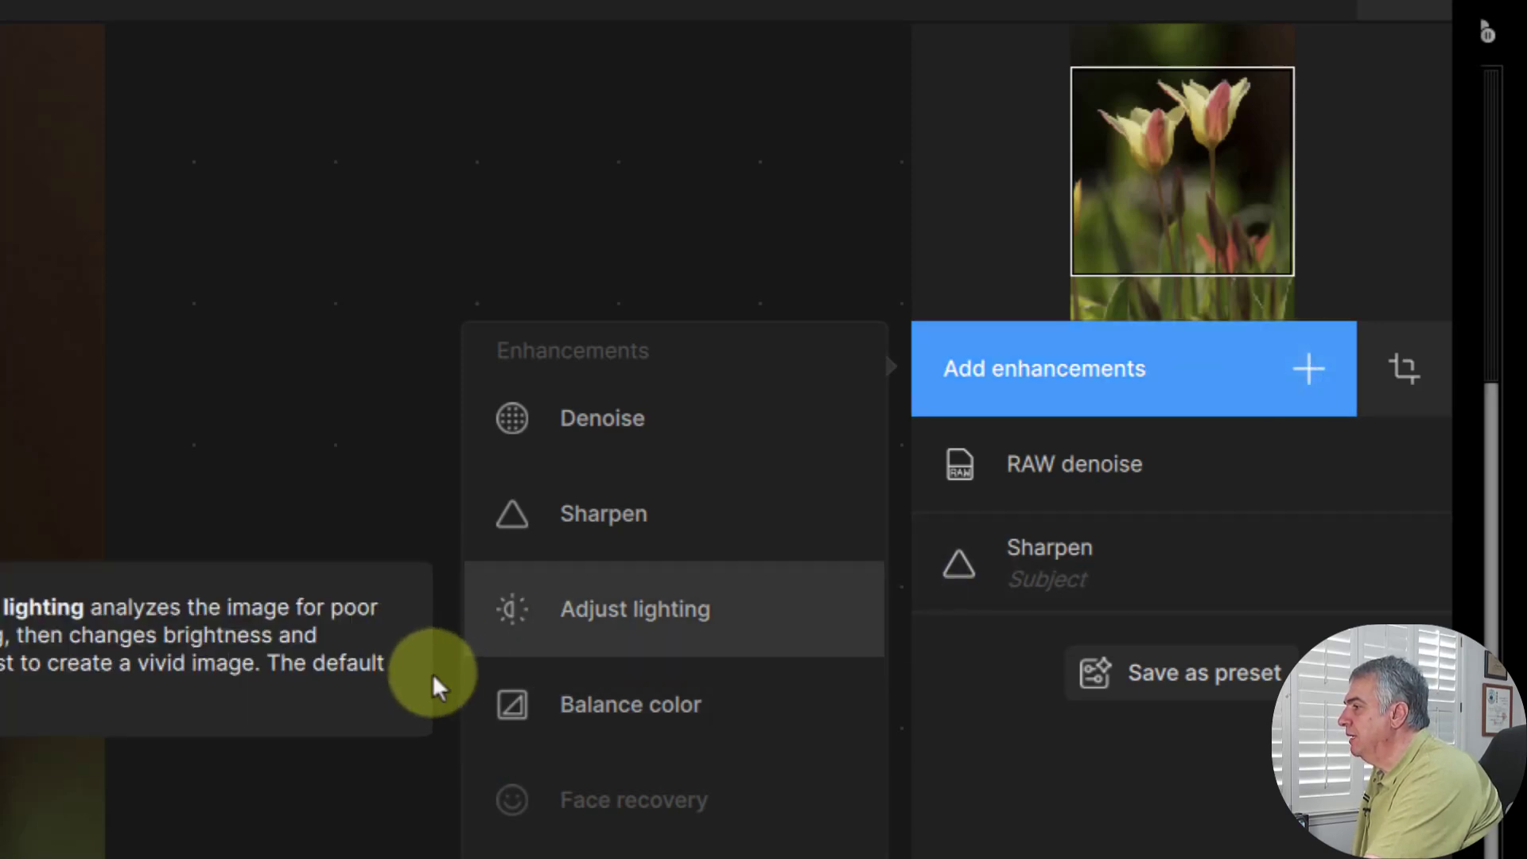
Add Balance color at Temperature 50 to the yellow tulips and compare it with the original.
click(432, 673)
click(1185, 372)
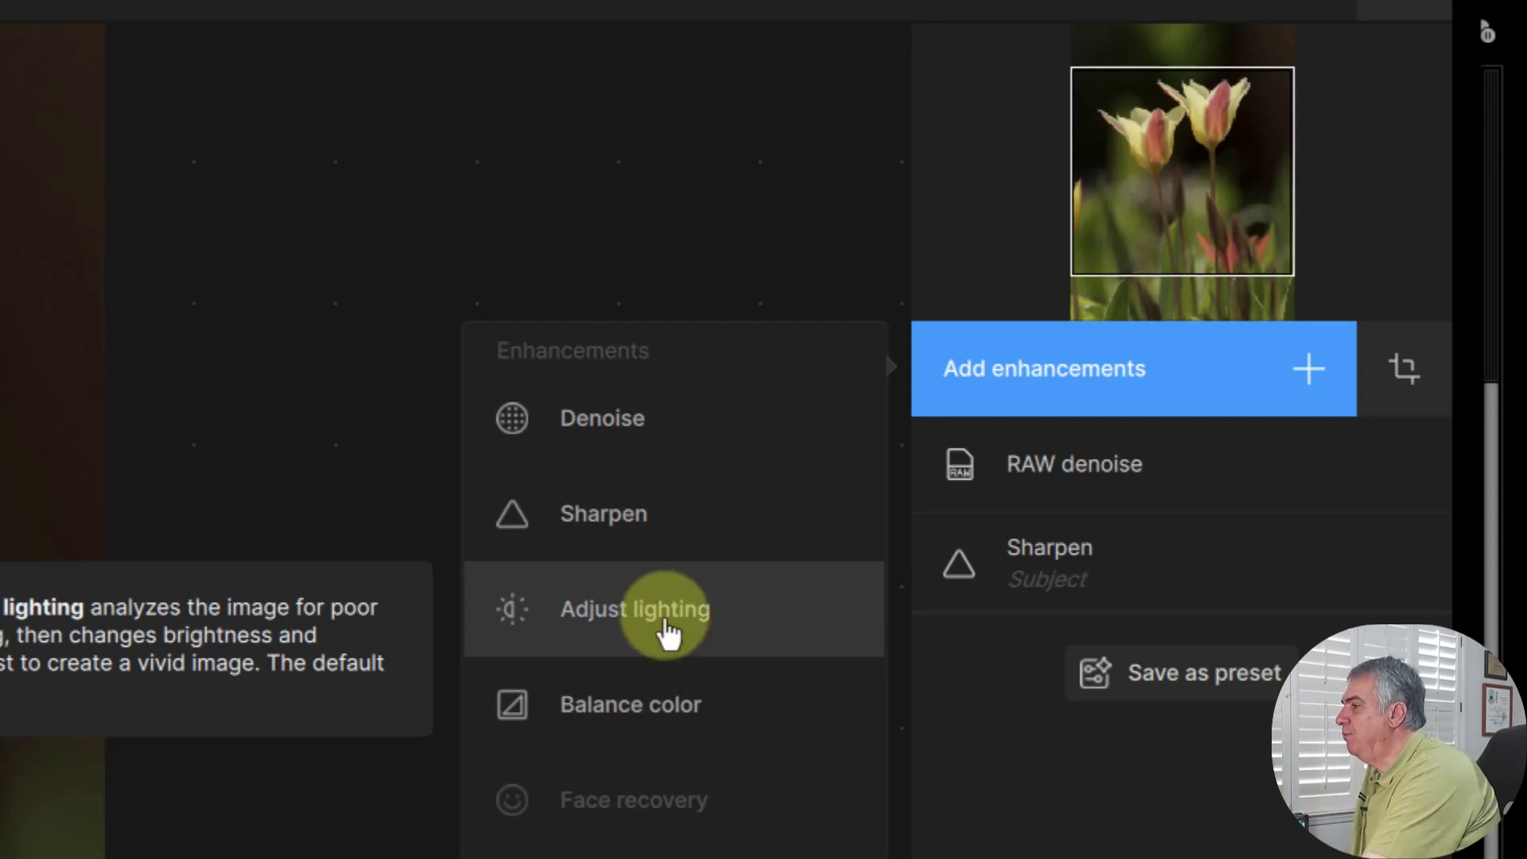
click(630, 705)
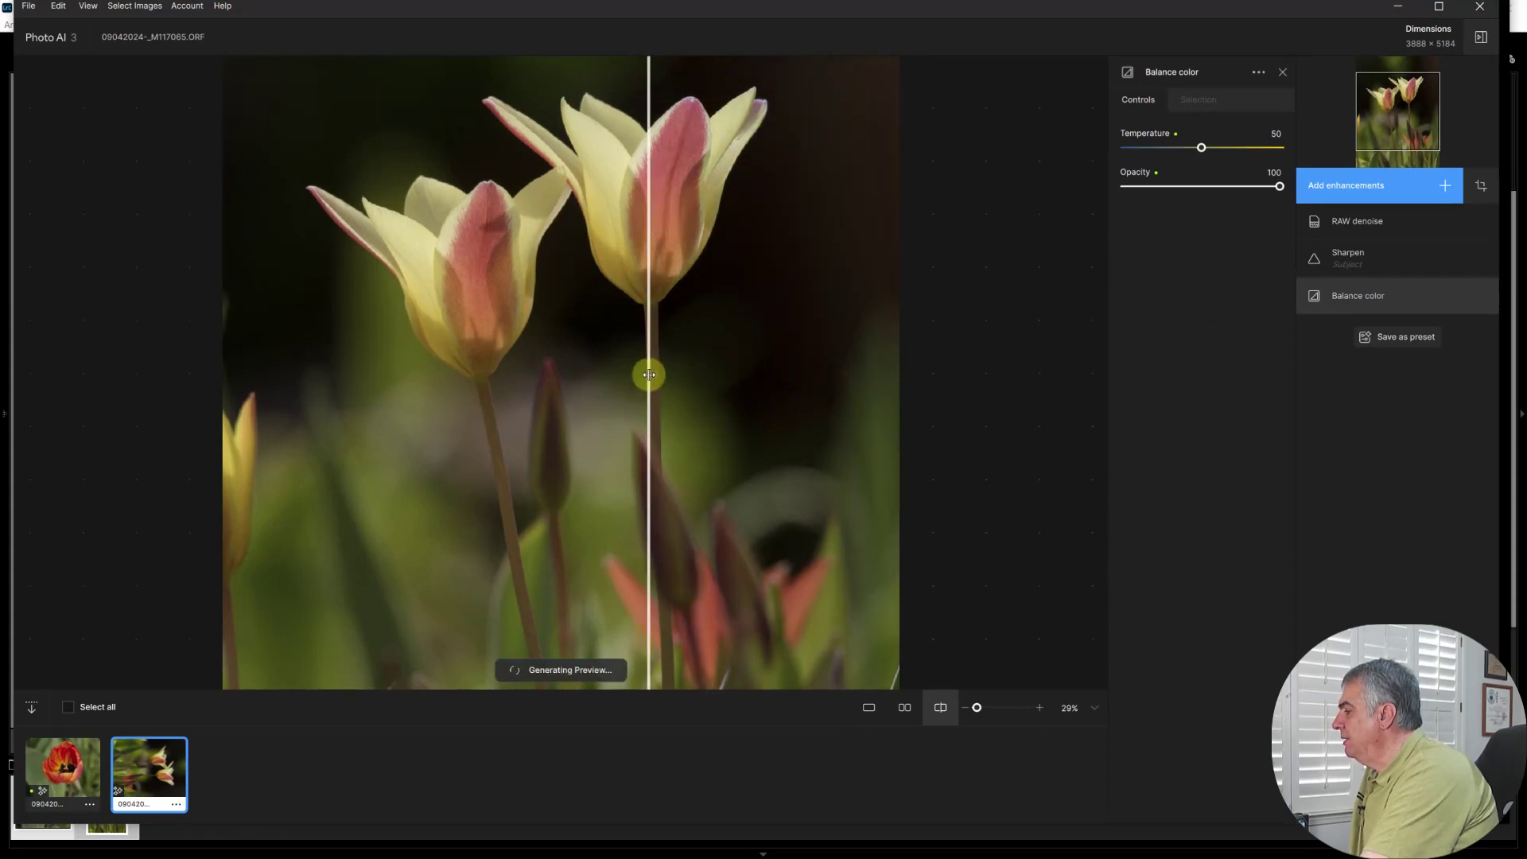
mouse_move(648, 374)
mouse_down()
mouse_move(291, 375)
mouse_move(875, 387)
mouse_move(276, 358)
mouse_move(947, 392)
mouse_move(862, 389)
mouse_up()
mouse_move(712, 389)
mouse_down()
mouse_move(279, 365)
mouse_move(921, 364)
mouse_move(242, 341)
mouse_move(886, 358)
mouse_move(324, 355)
mouse_move(862, 374)
mouse_move(548, 370)
mouse_up()
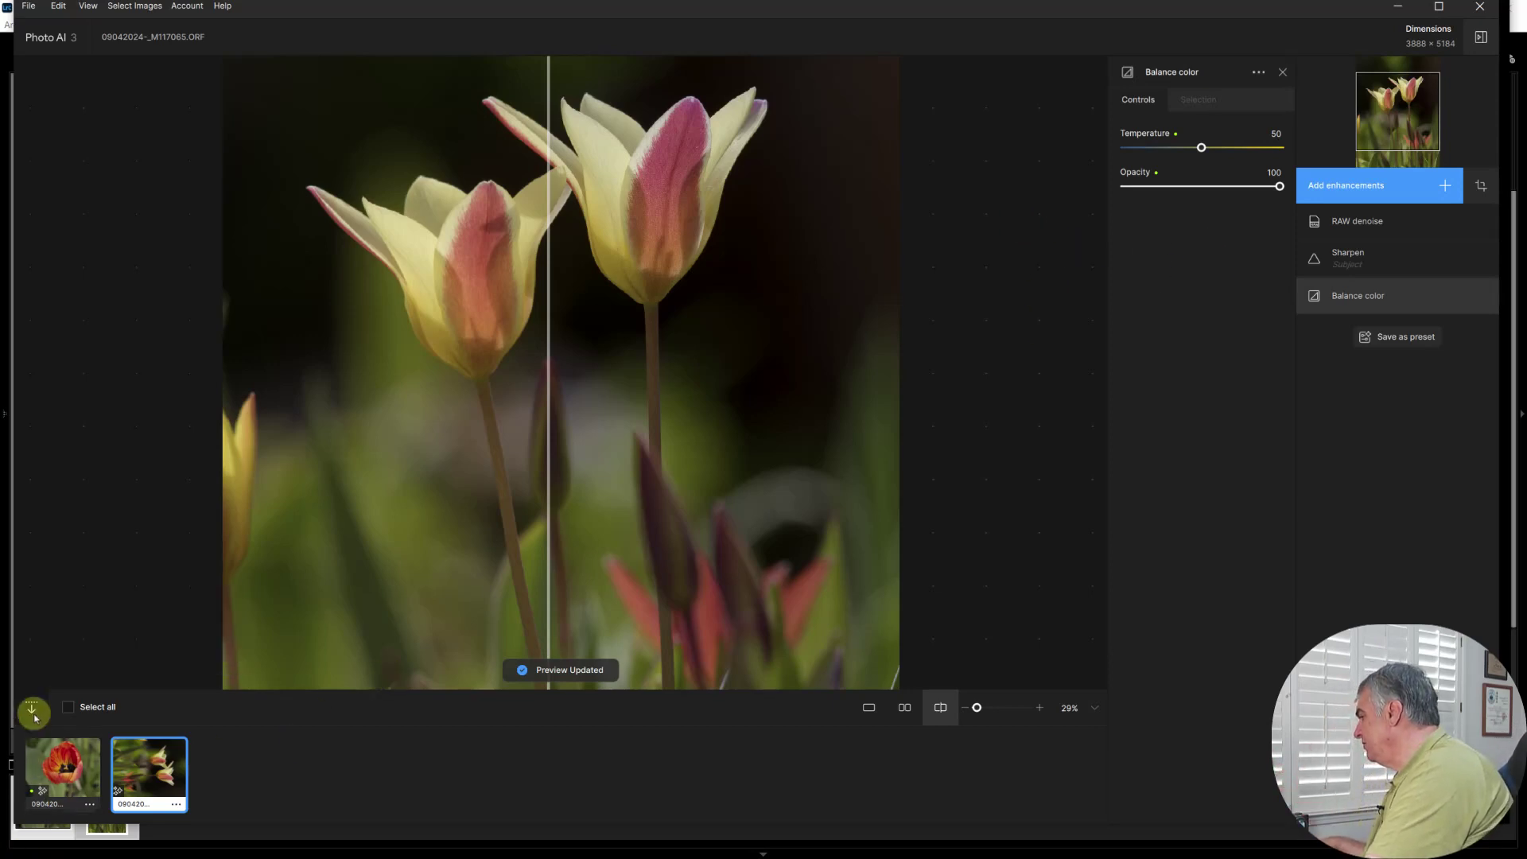
Select both processed tulip photos for saving back to Lightroom Classic.
click(62, 765)
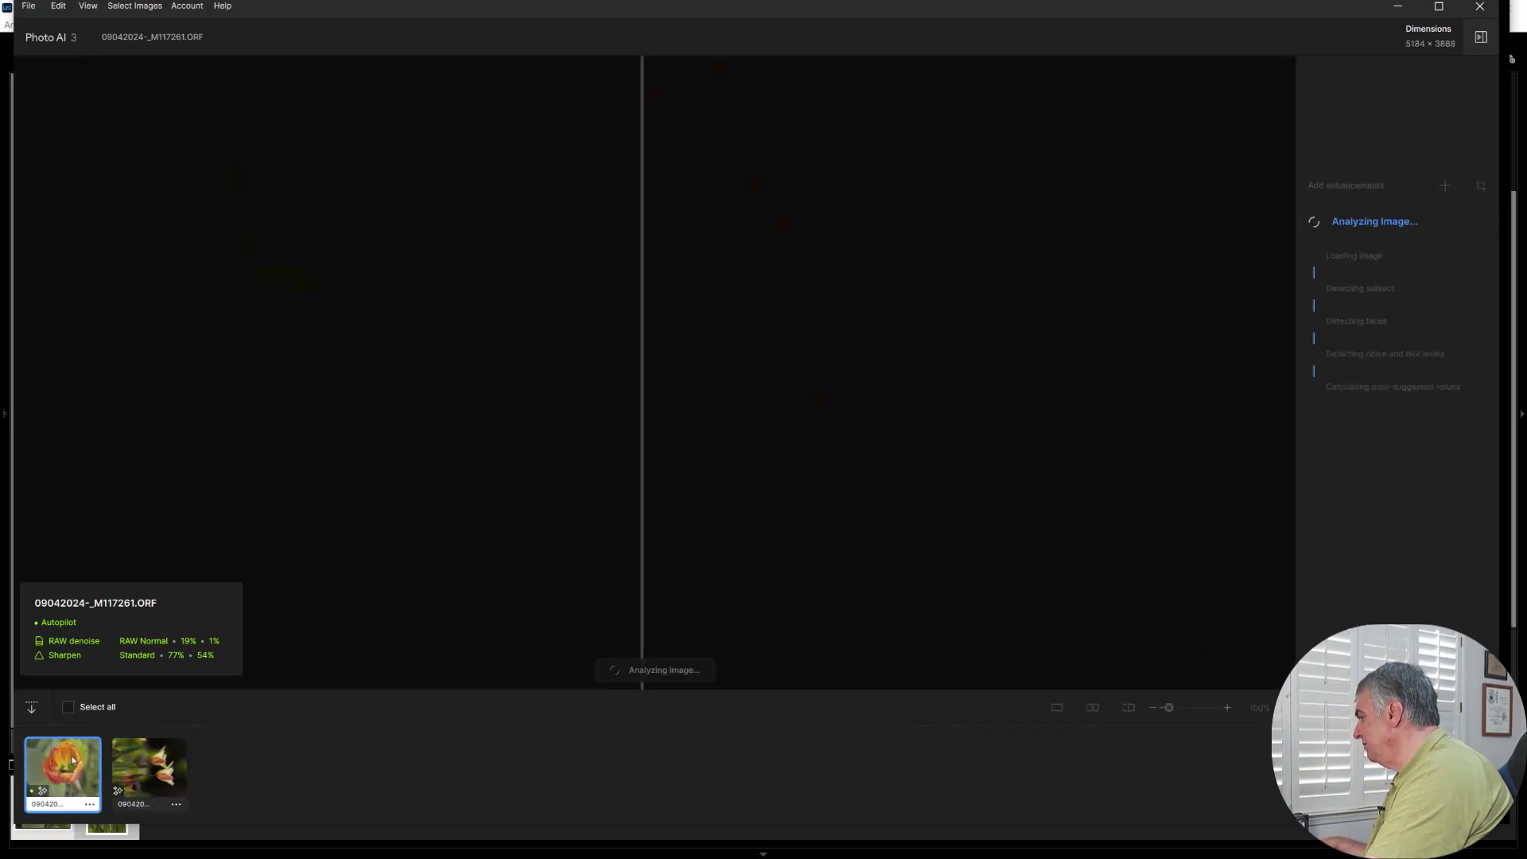
click(71, 708)
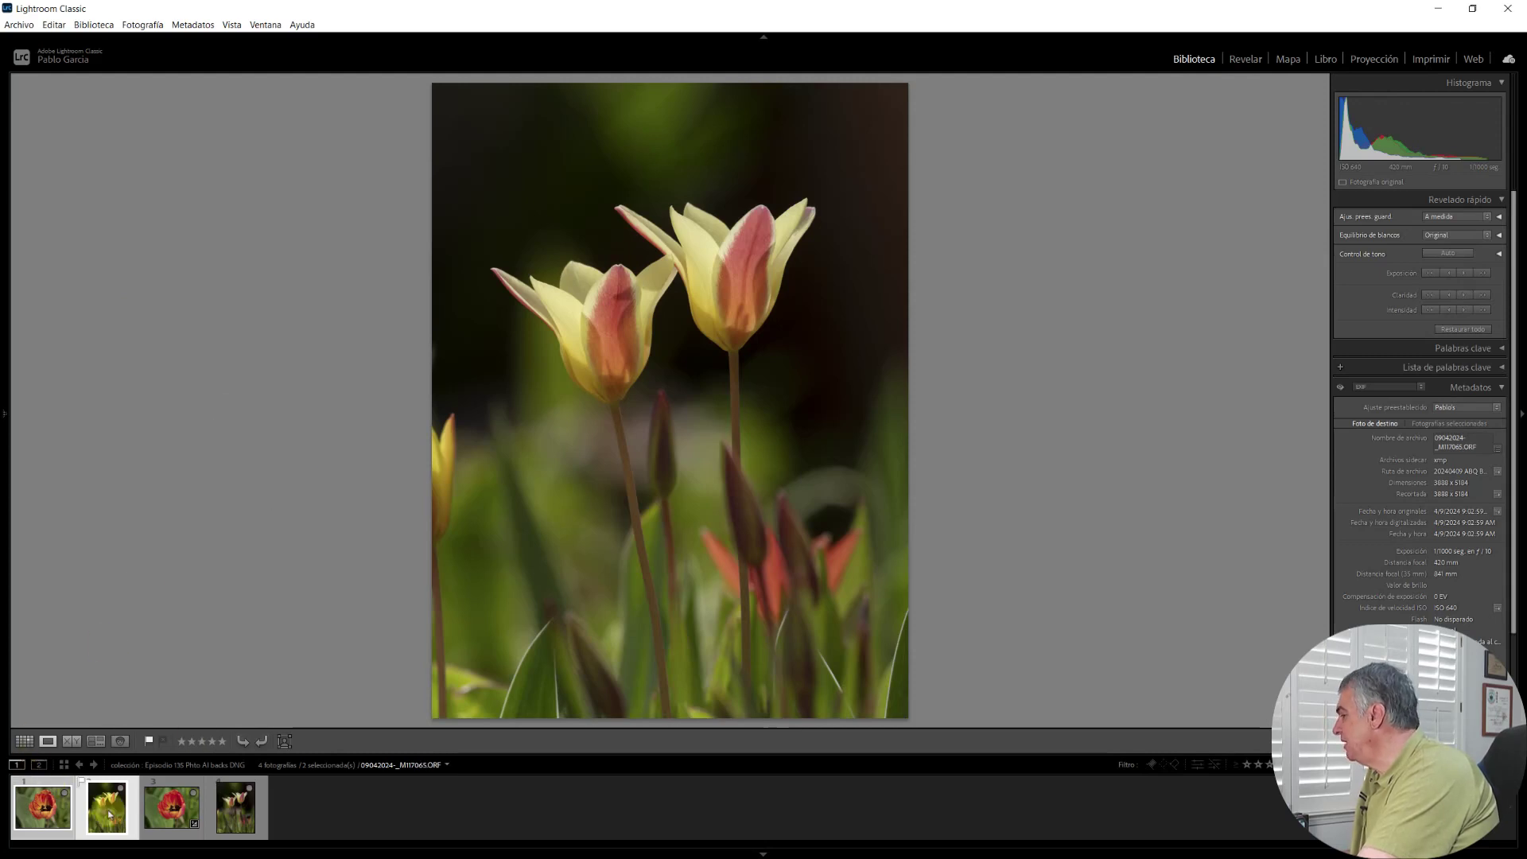
View each original tulip photo followed by its processed version from Photo AI.
click(51, 789)
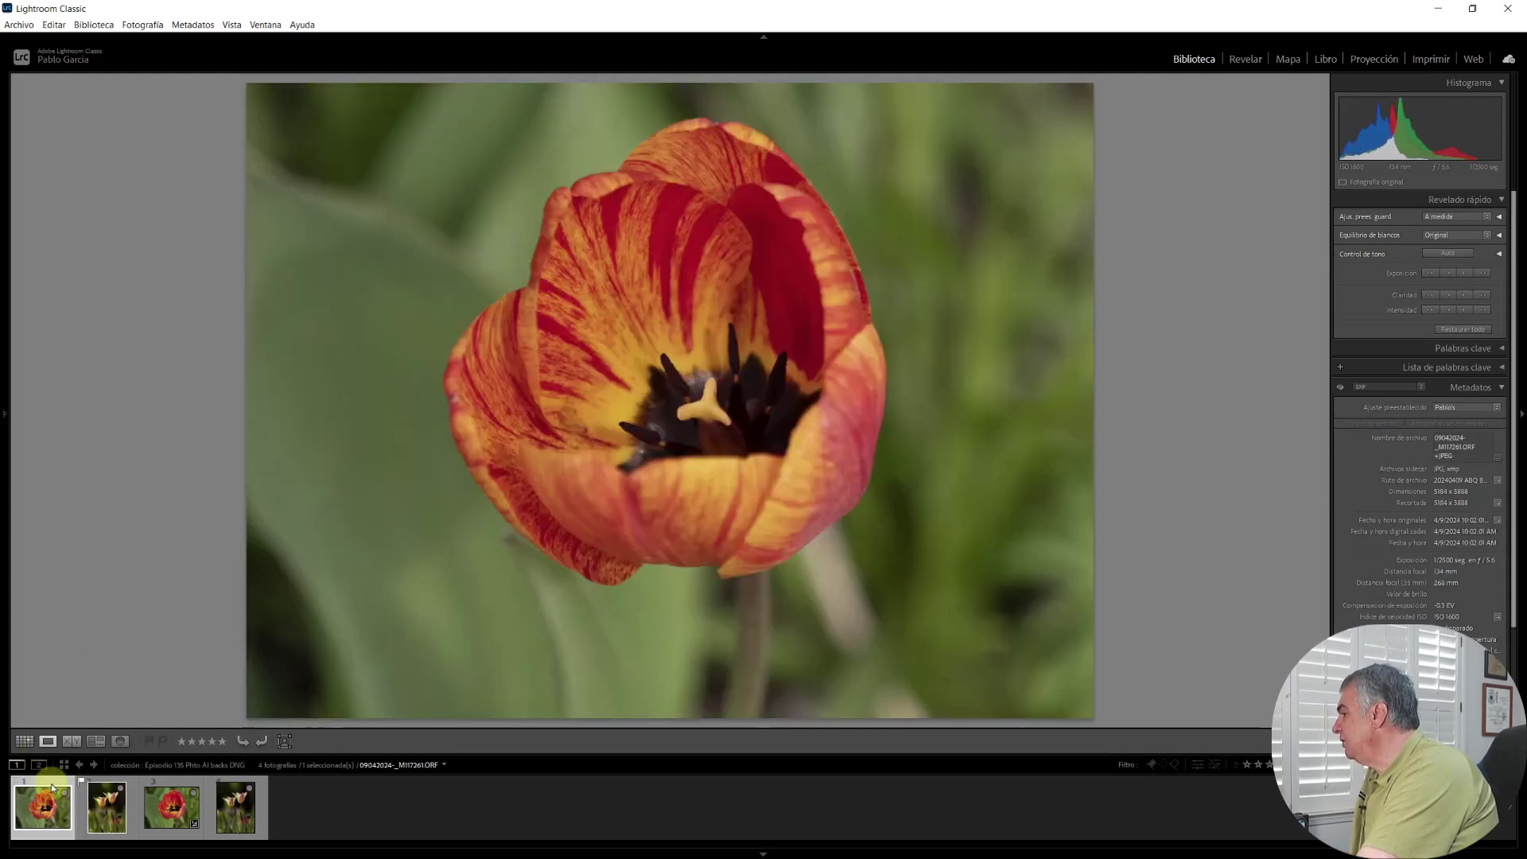
click(182, 785)
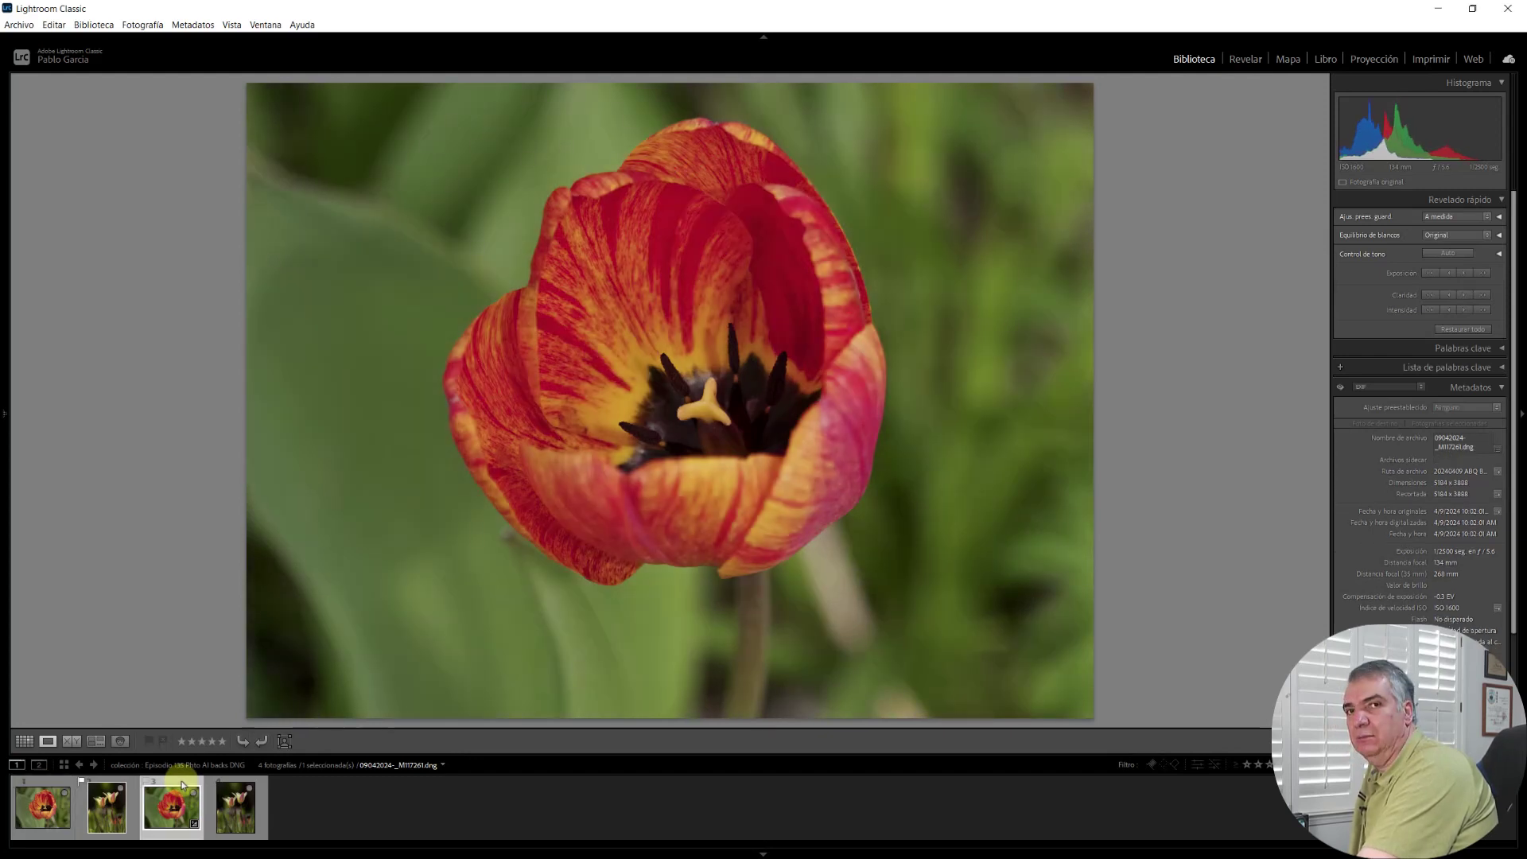
click(131, 805)
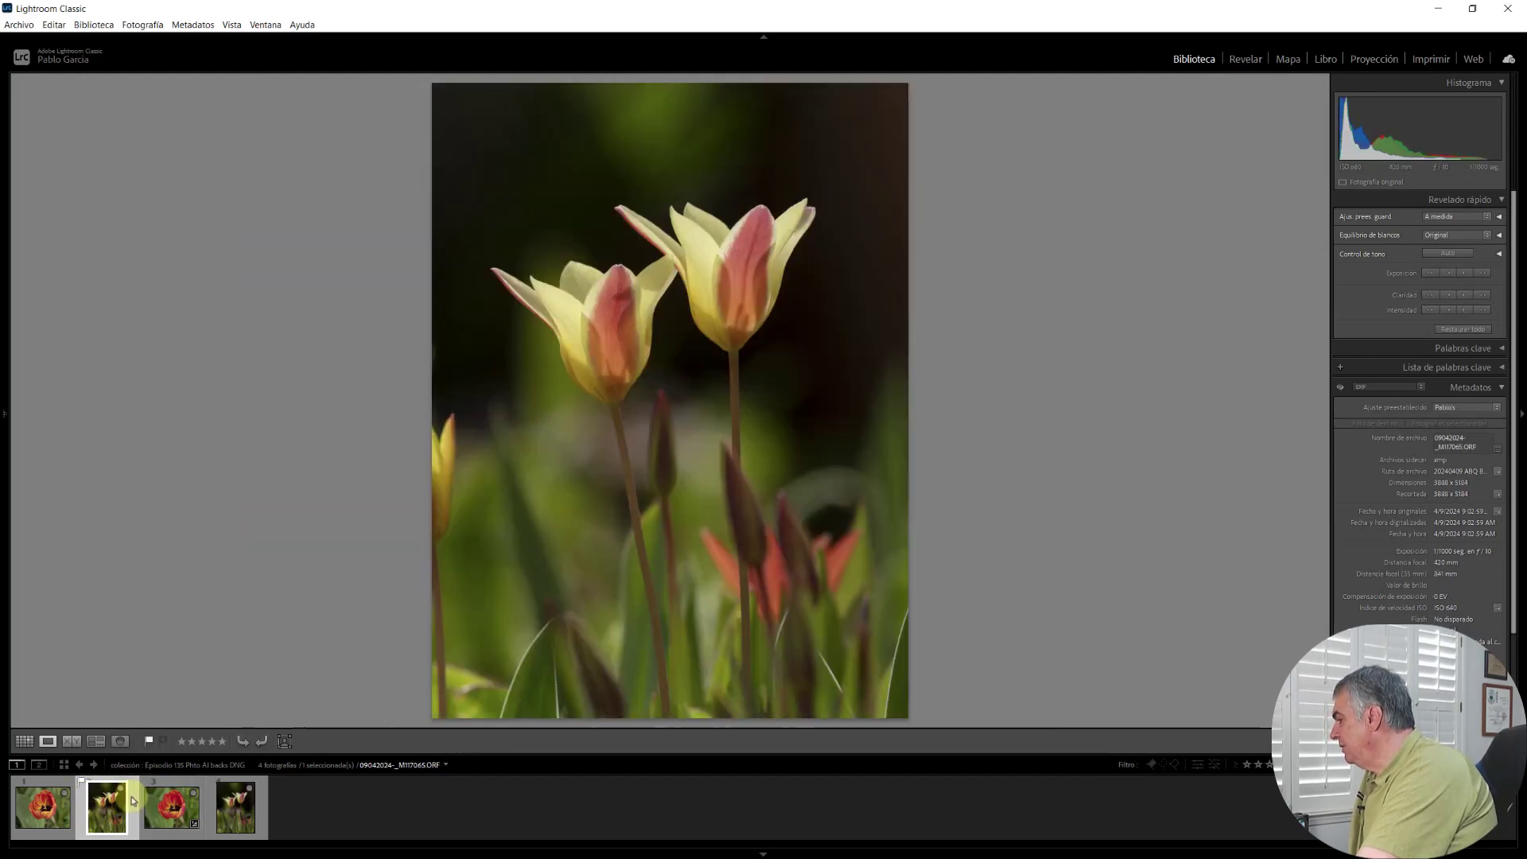
click(265, 795)
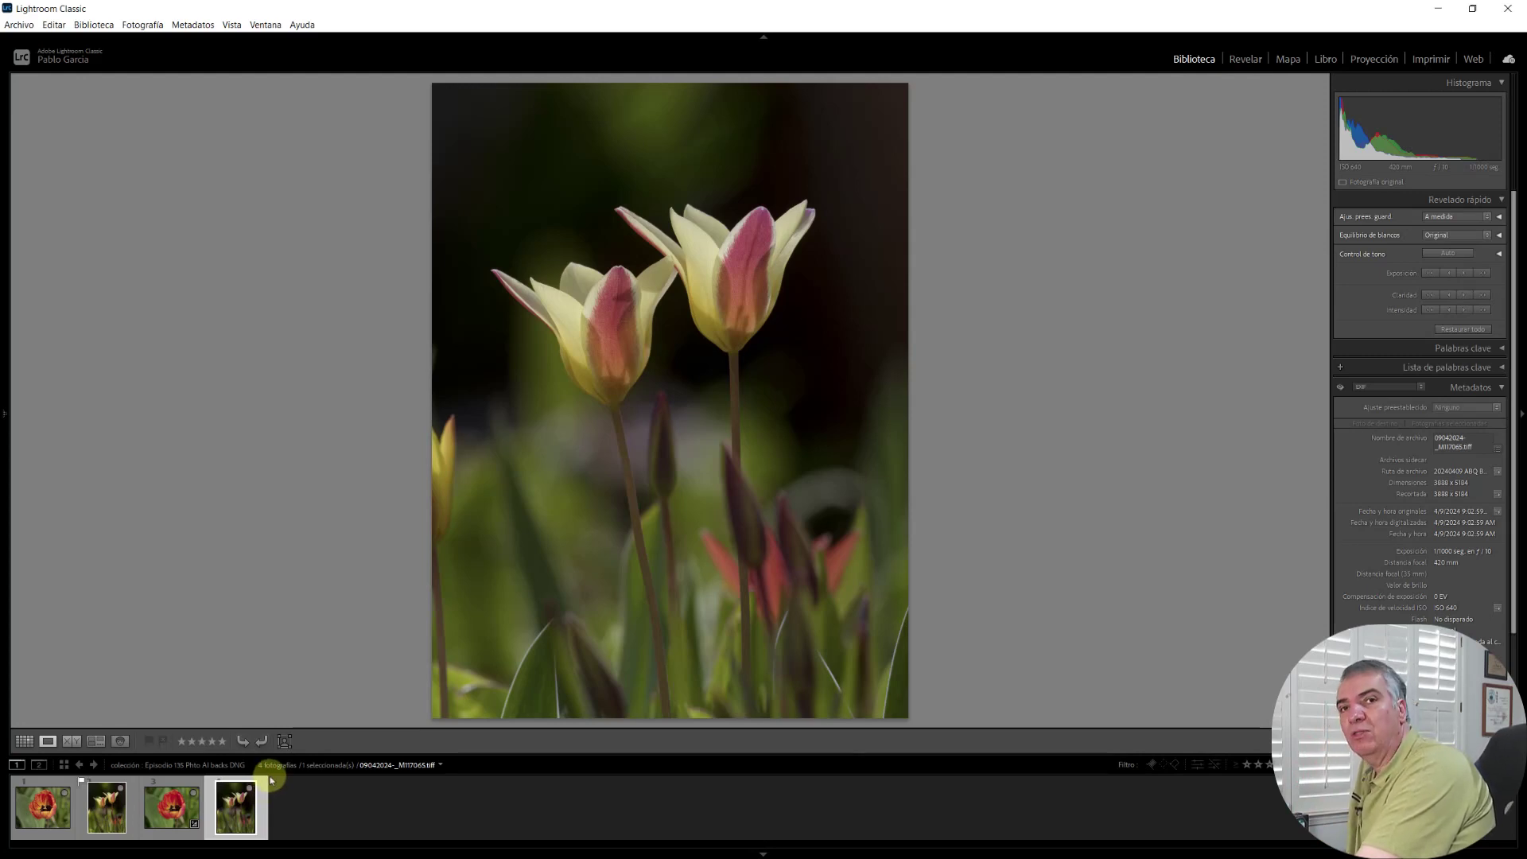
Flip between the red tulip ORF and its DNG copy, ending on the DNG.
click(54, 789)
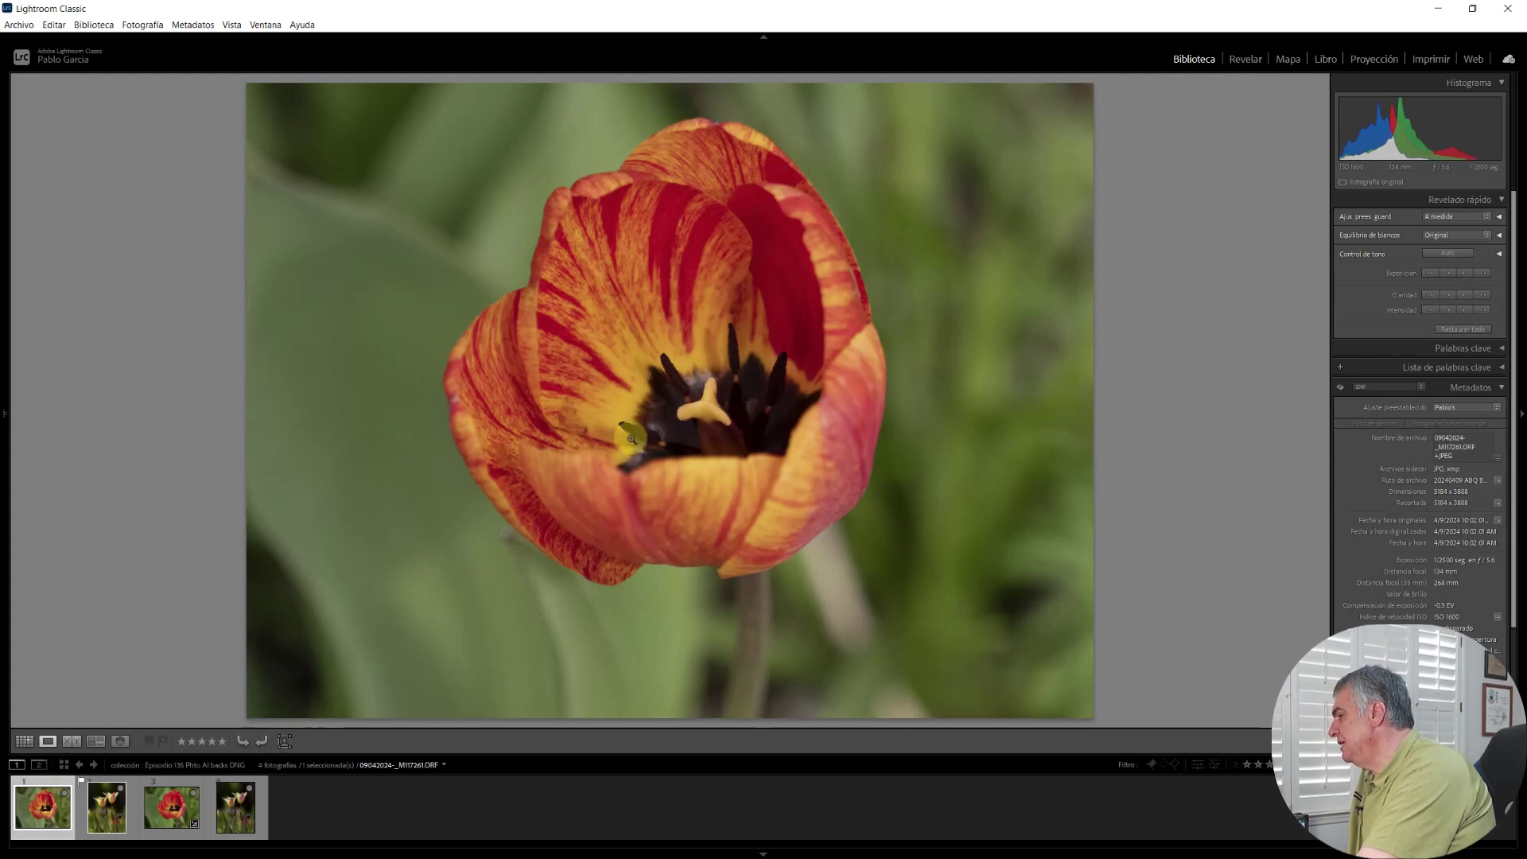
click(174, 801)
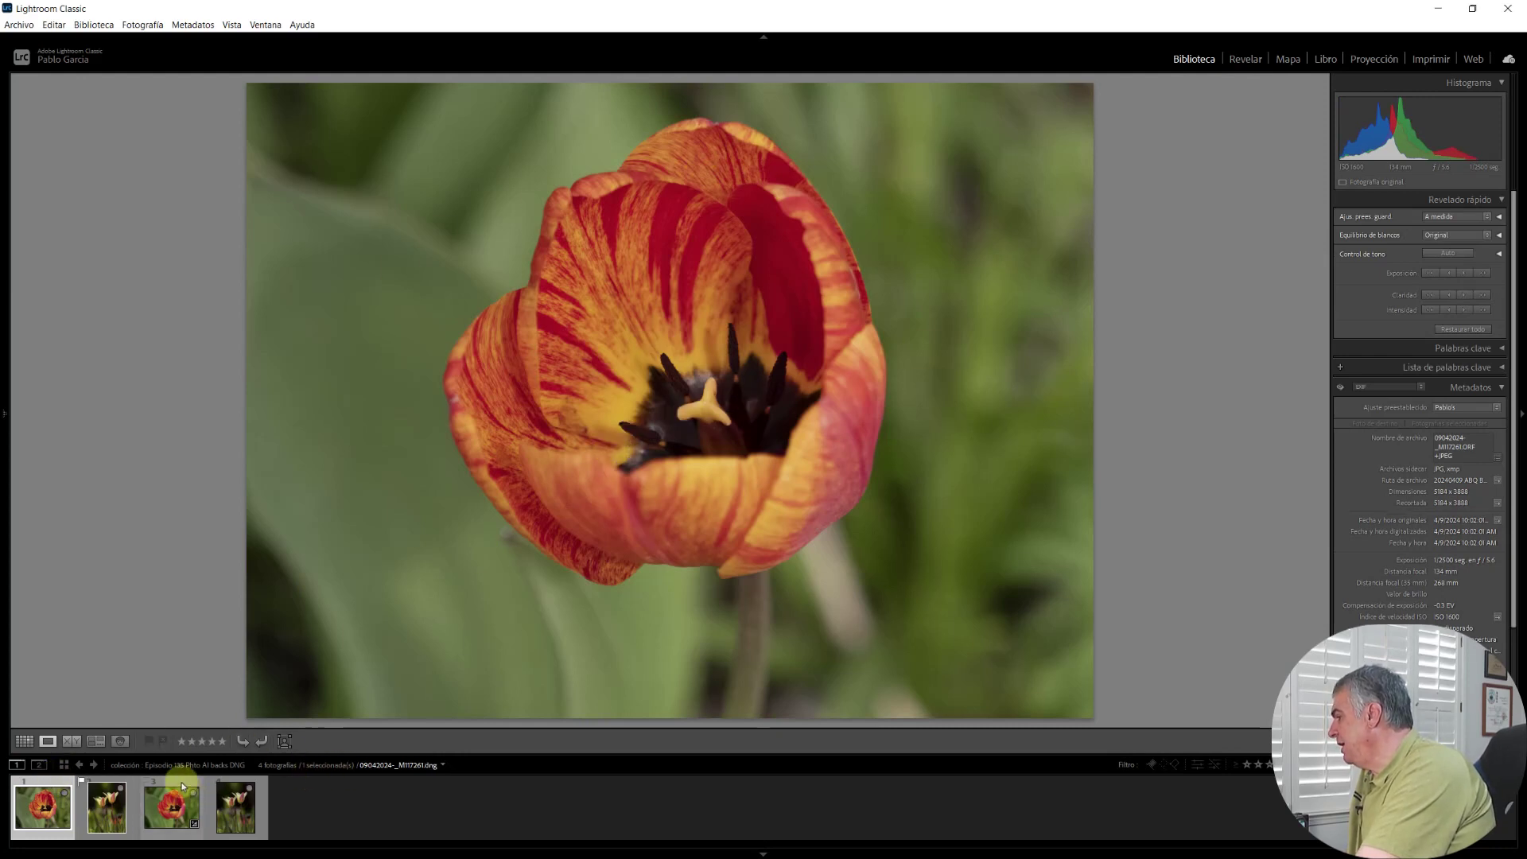
click(182, 787)
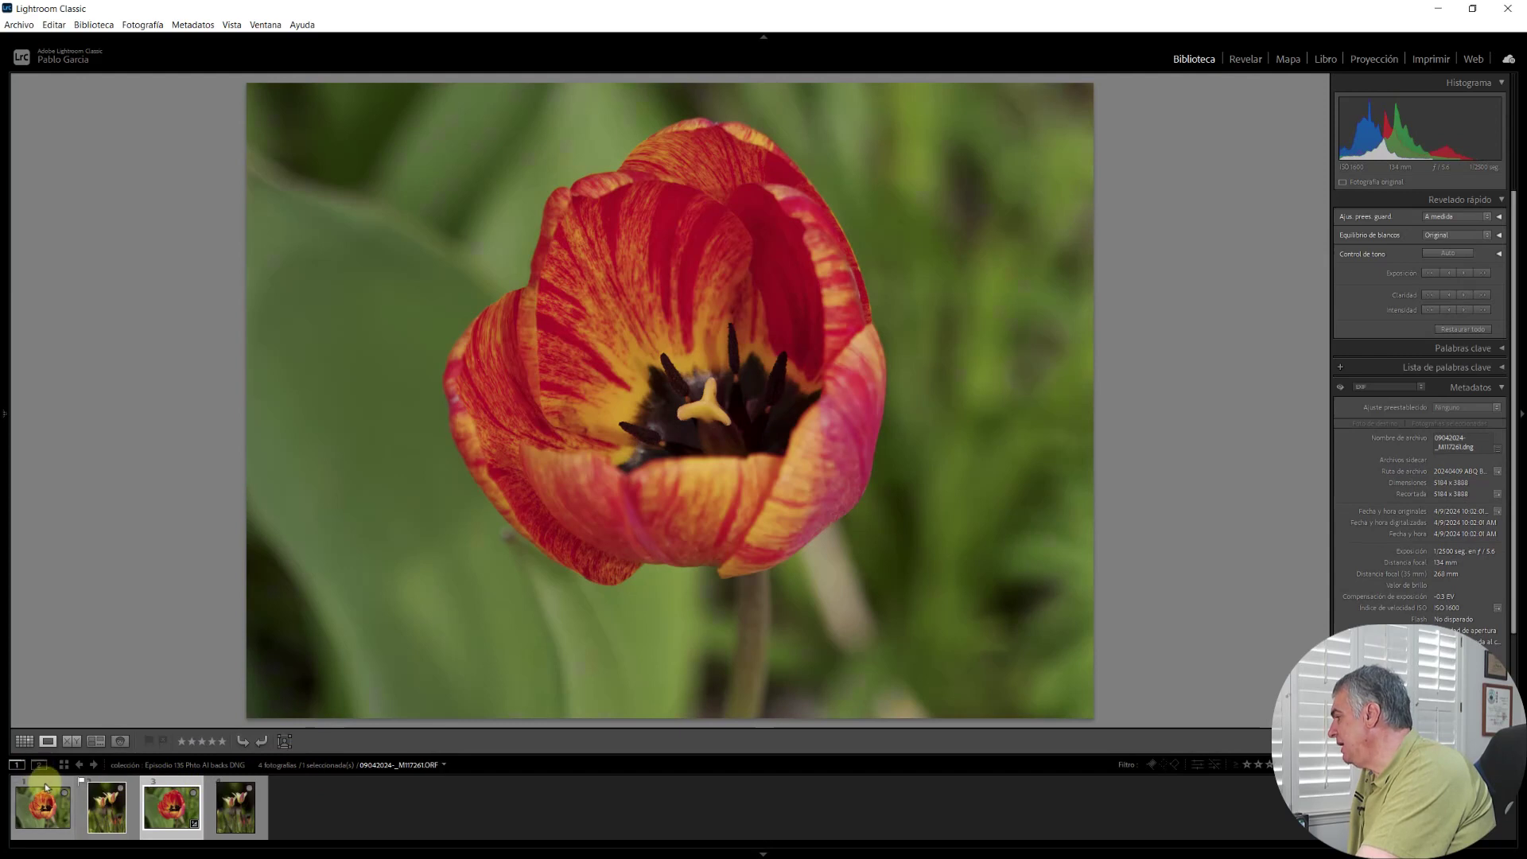
click(46, 788)
click(183, 787)
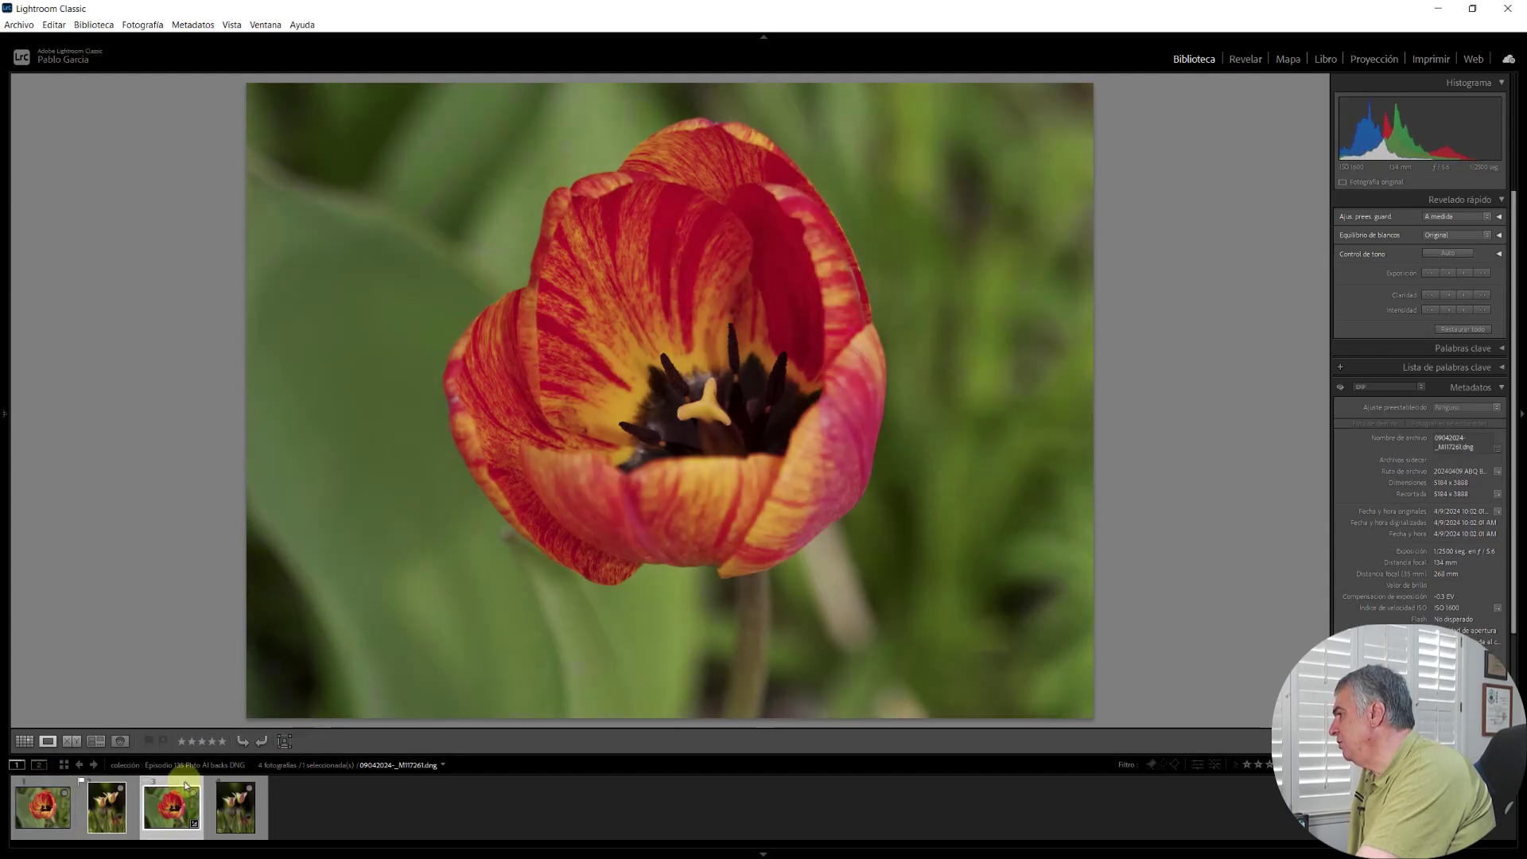
click(44, 791)
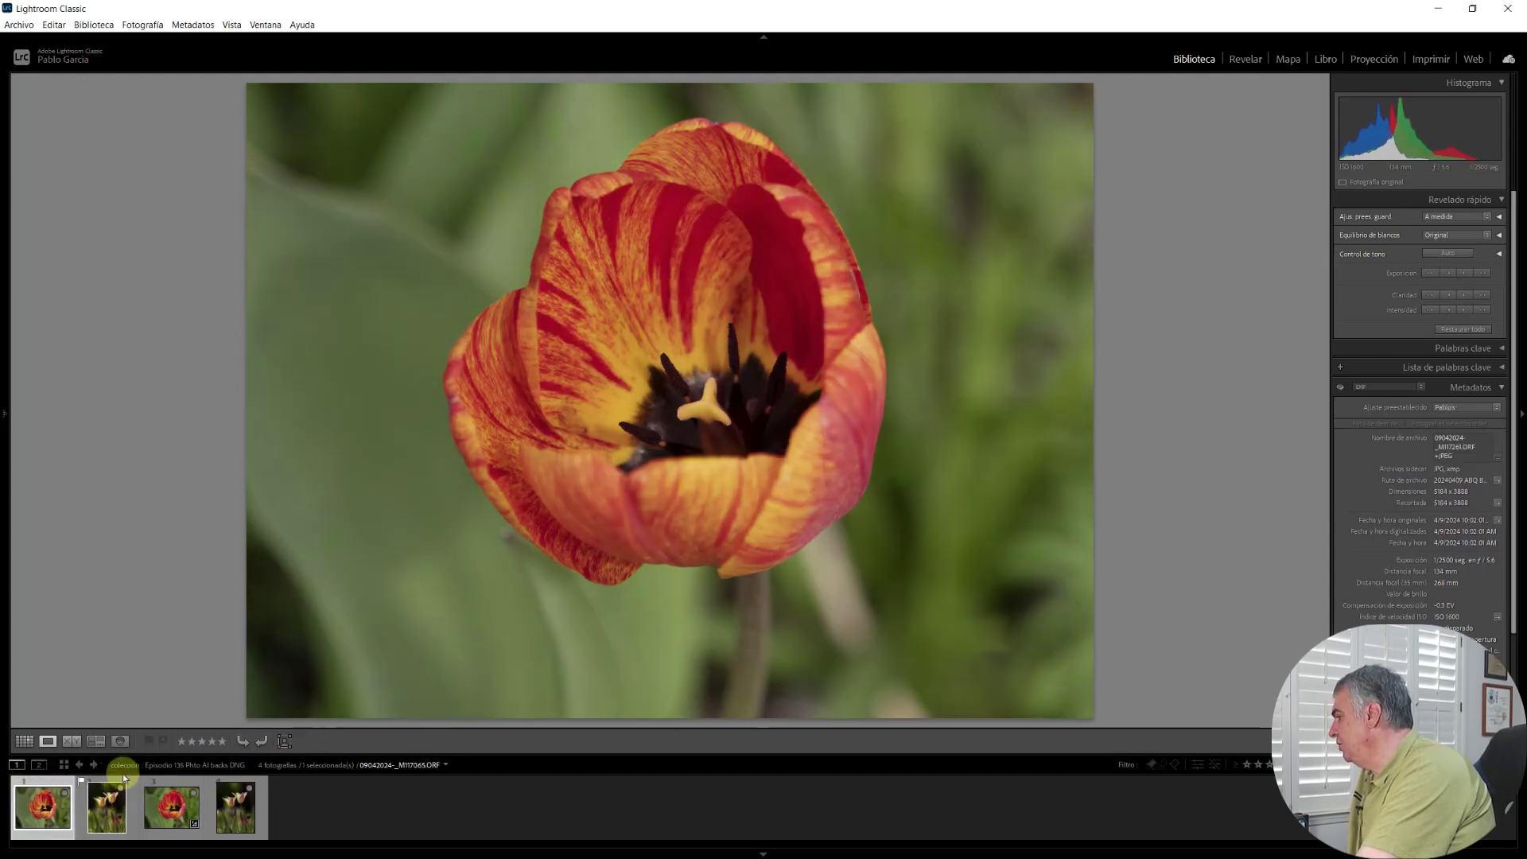
click(174, 785)
click(46, 789)
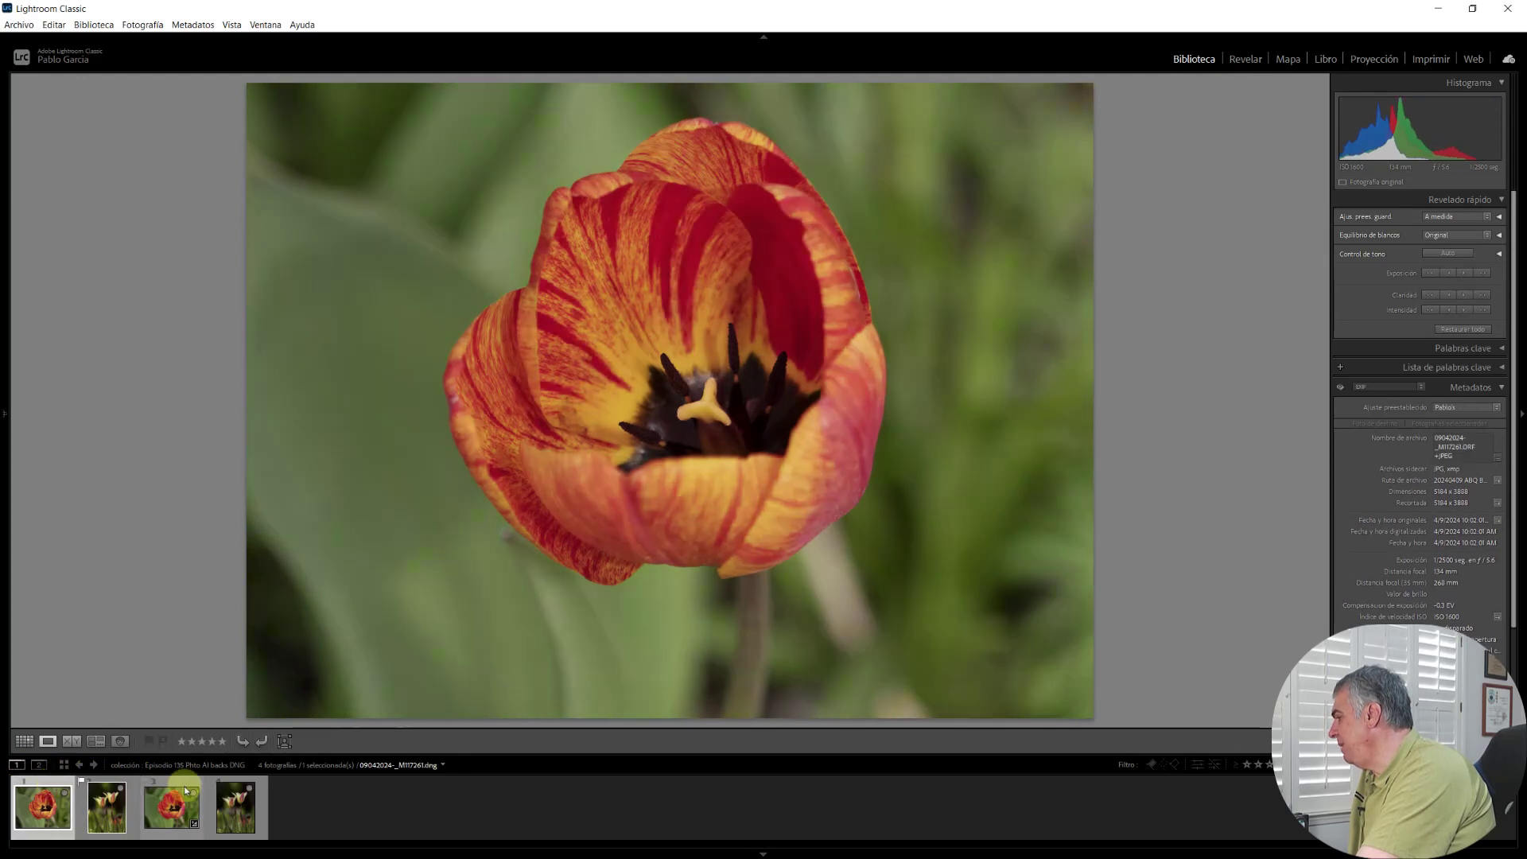
click(186, 790)
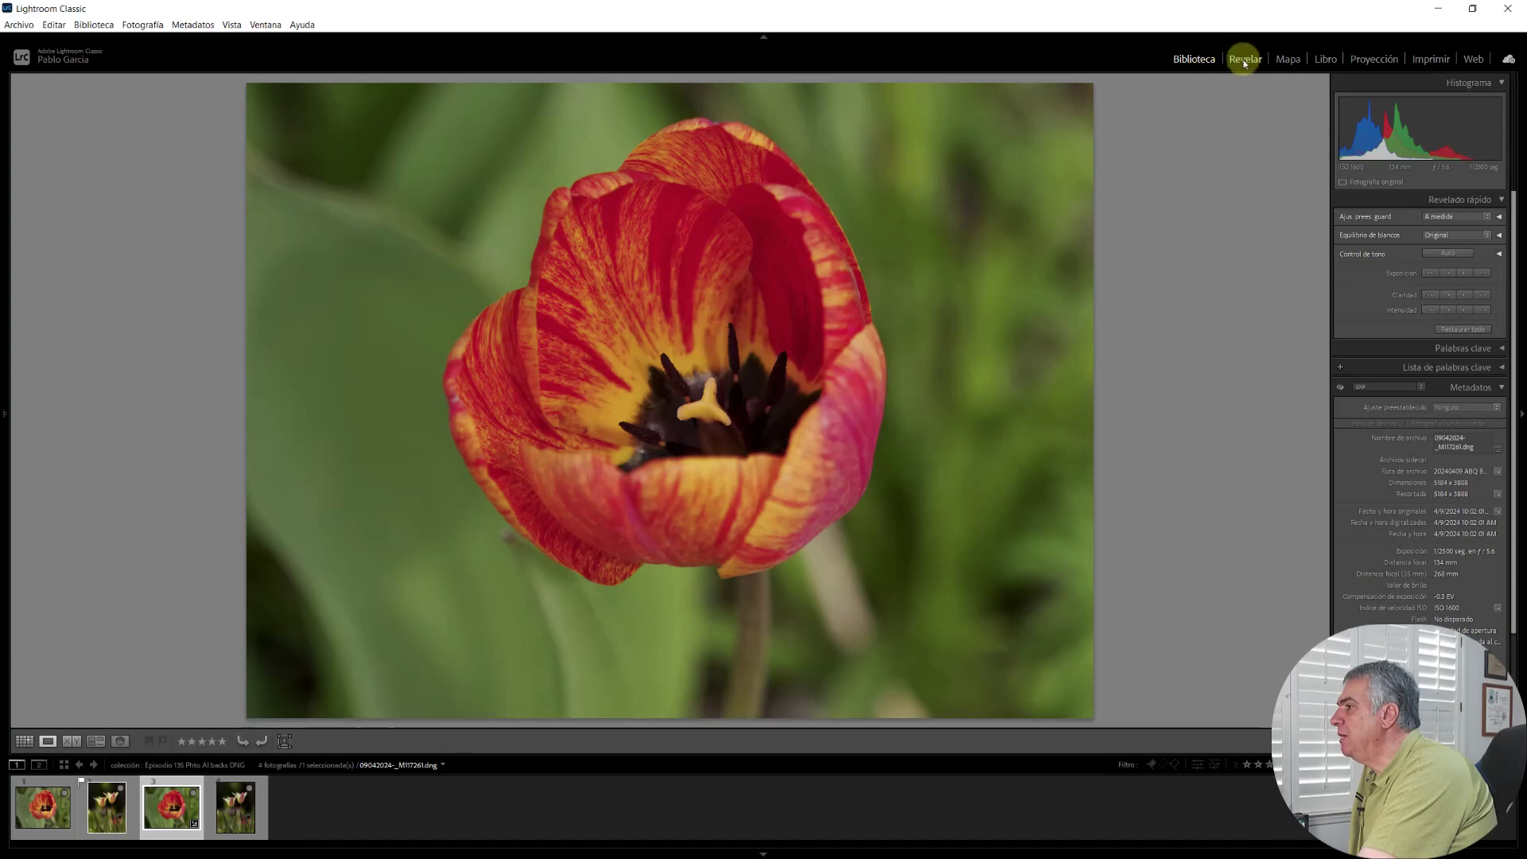
In Develop, inspect the original tulip's colour profile list without changing it.
click(1244, 59)
click(69, 792)
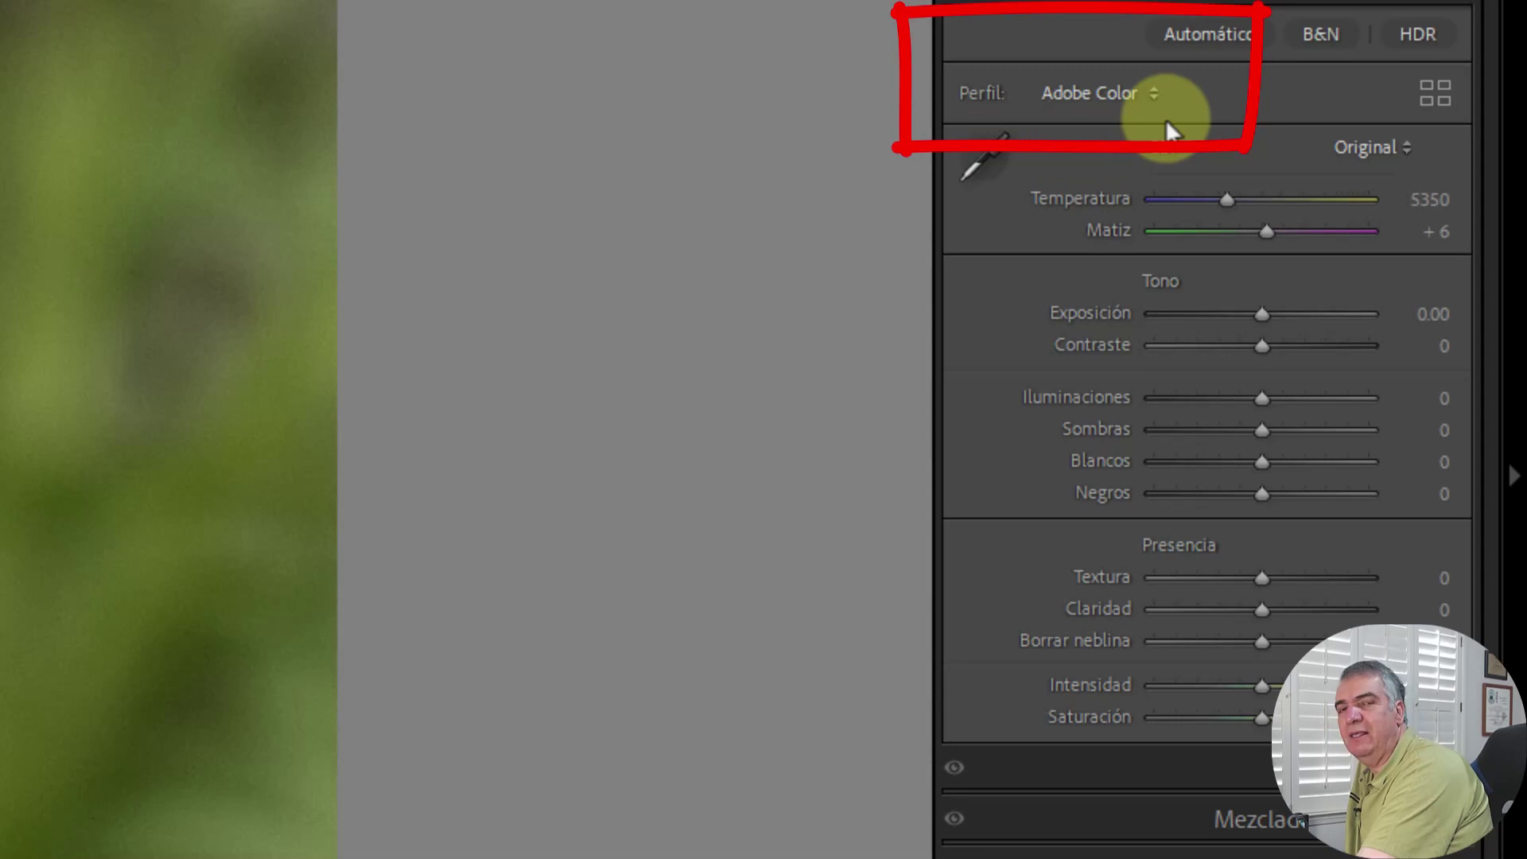
click(1163, 91)
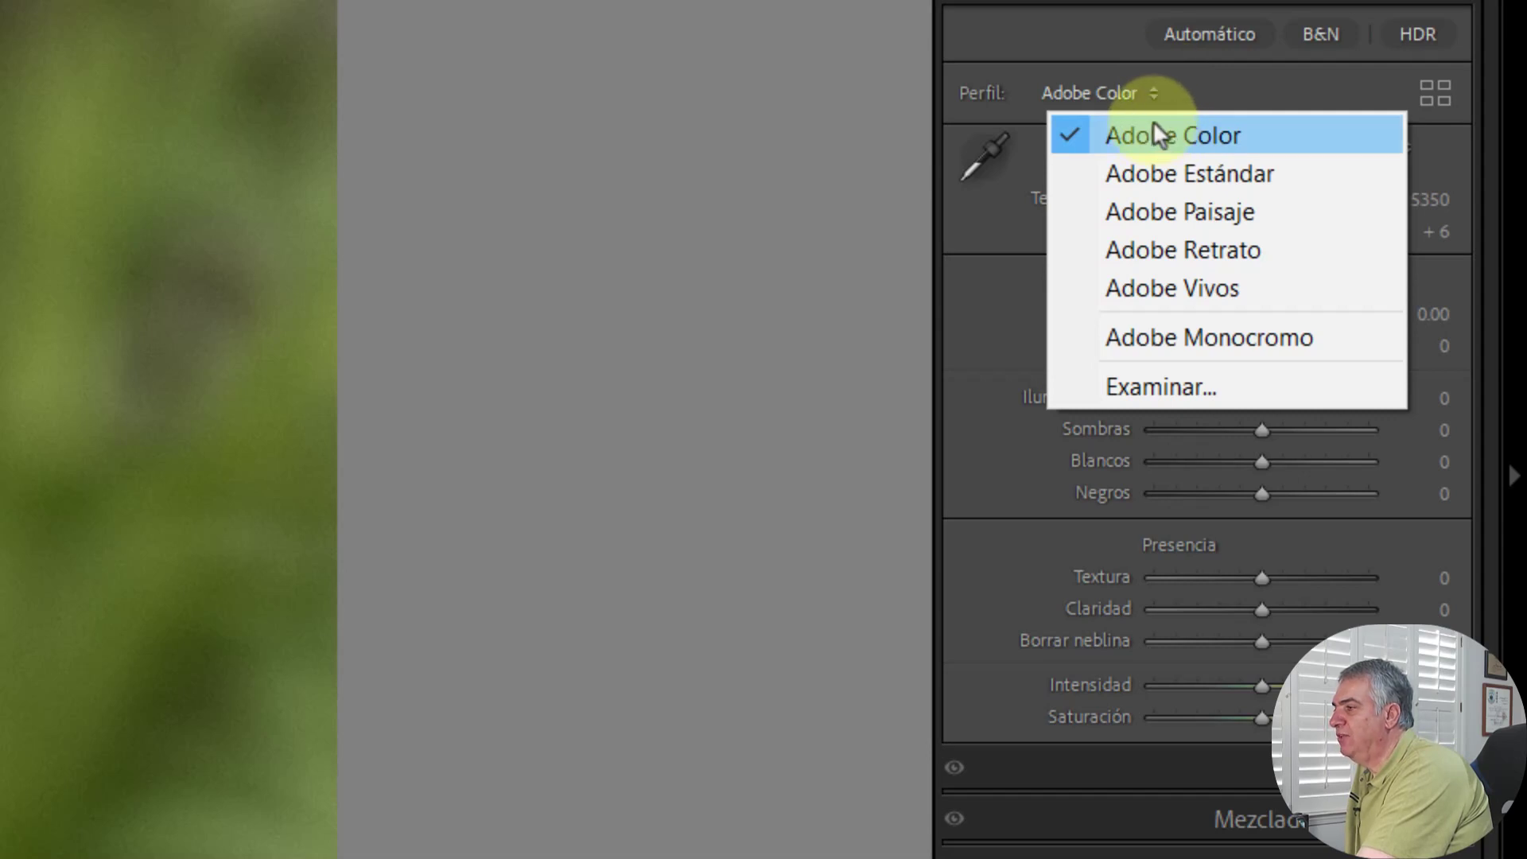
click(1157, 130)
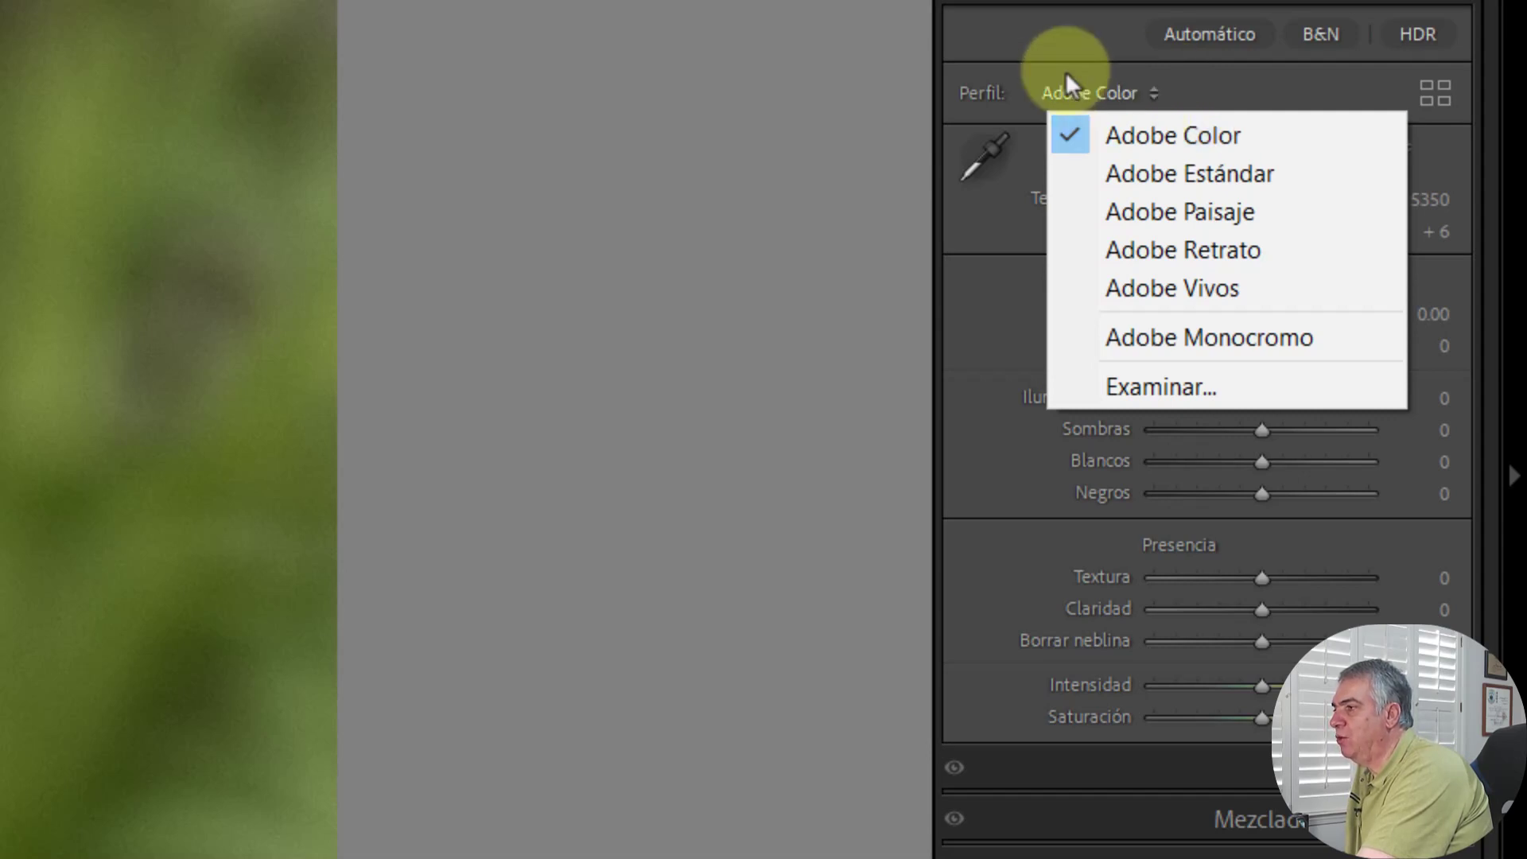
click(1071, 84)
click(423, 175)
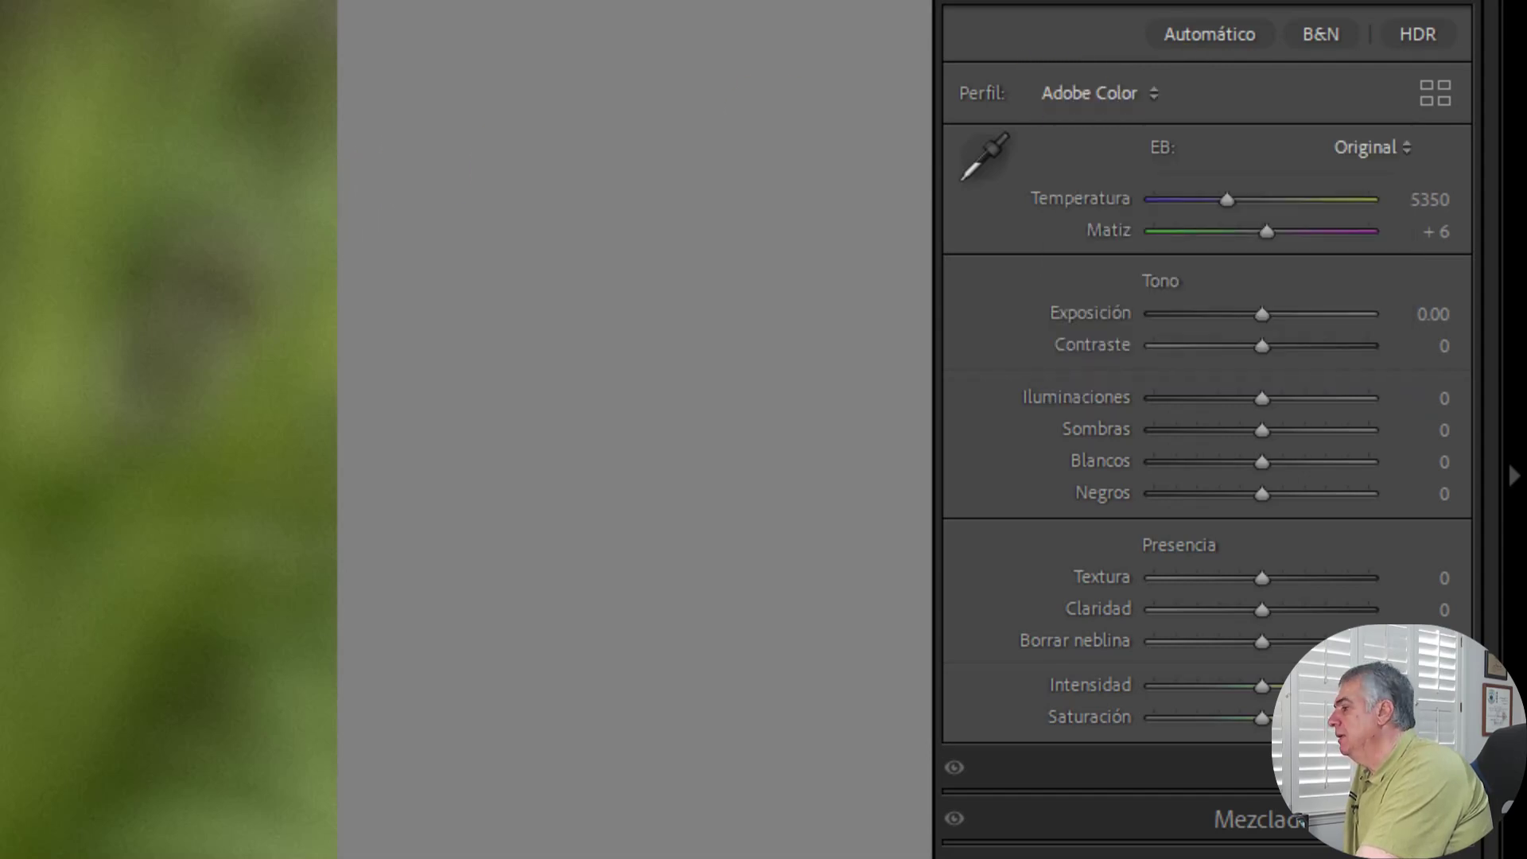
Change the DNG copy's profile from Cámara Silenciado to Adobe Color.
key(Right)
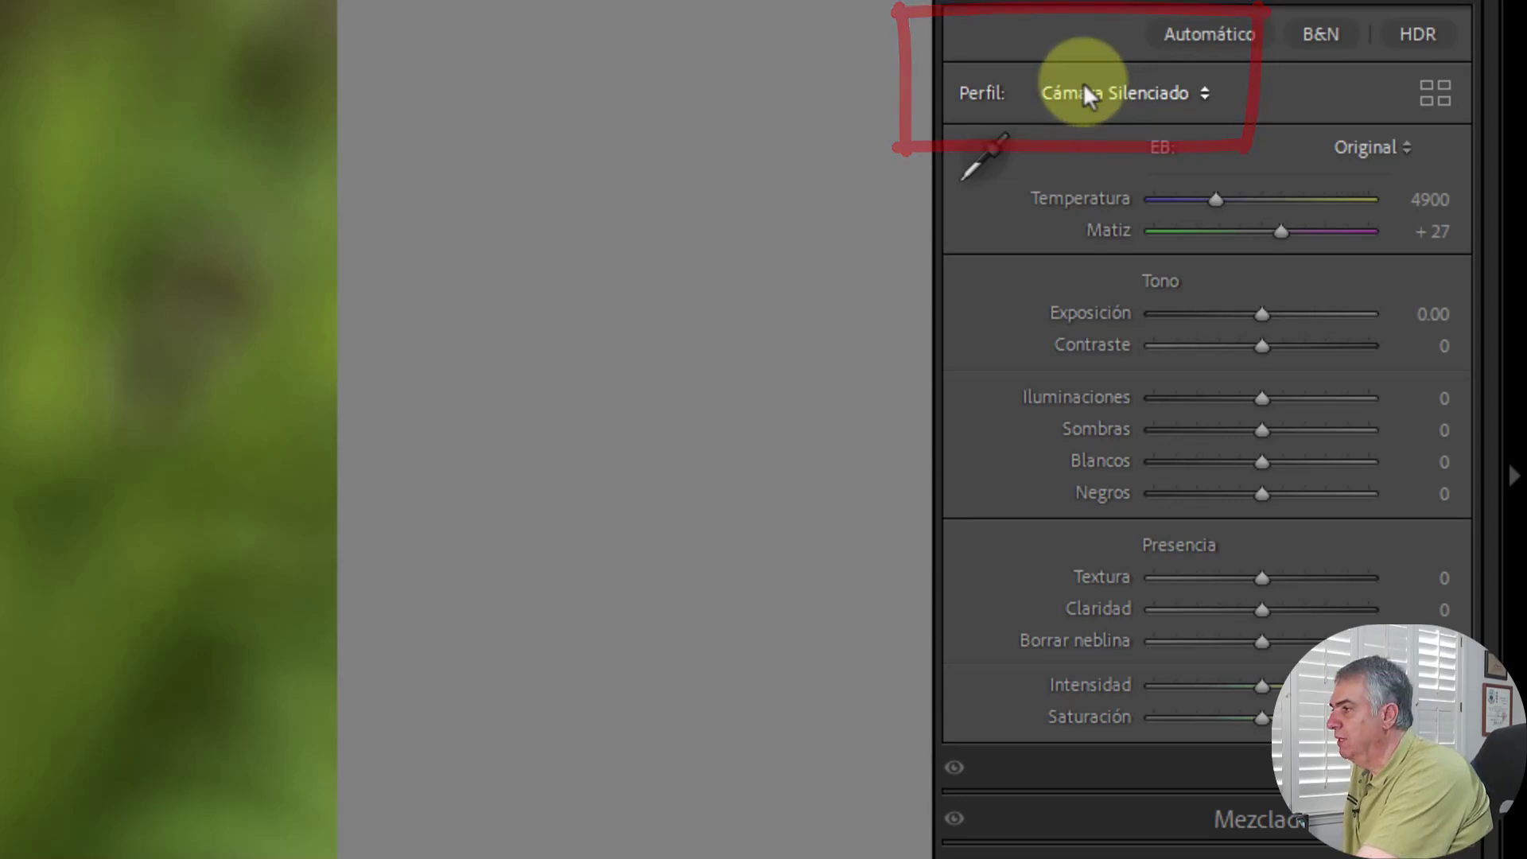
click(1083, 93)
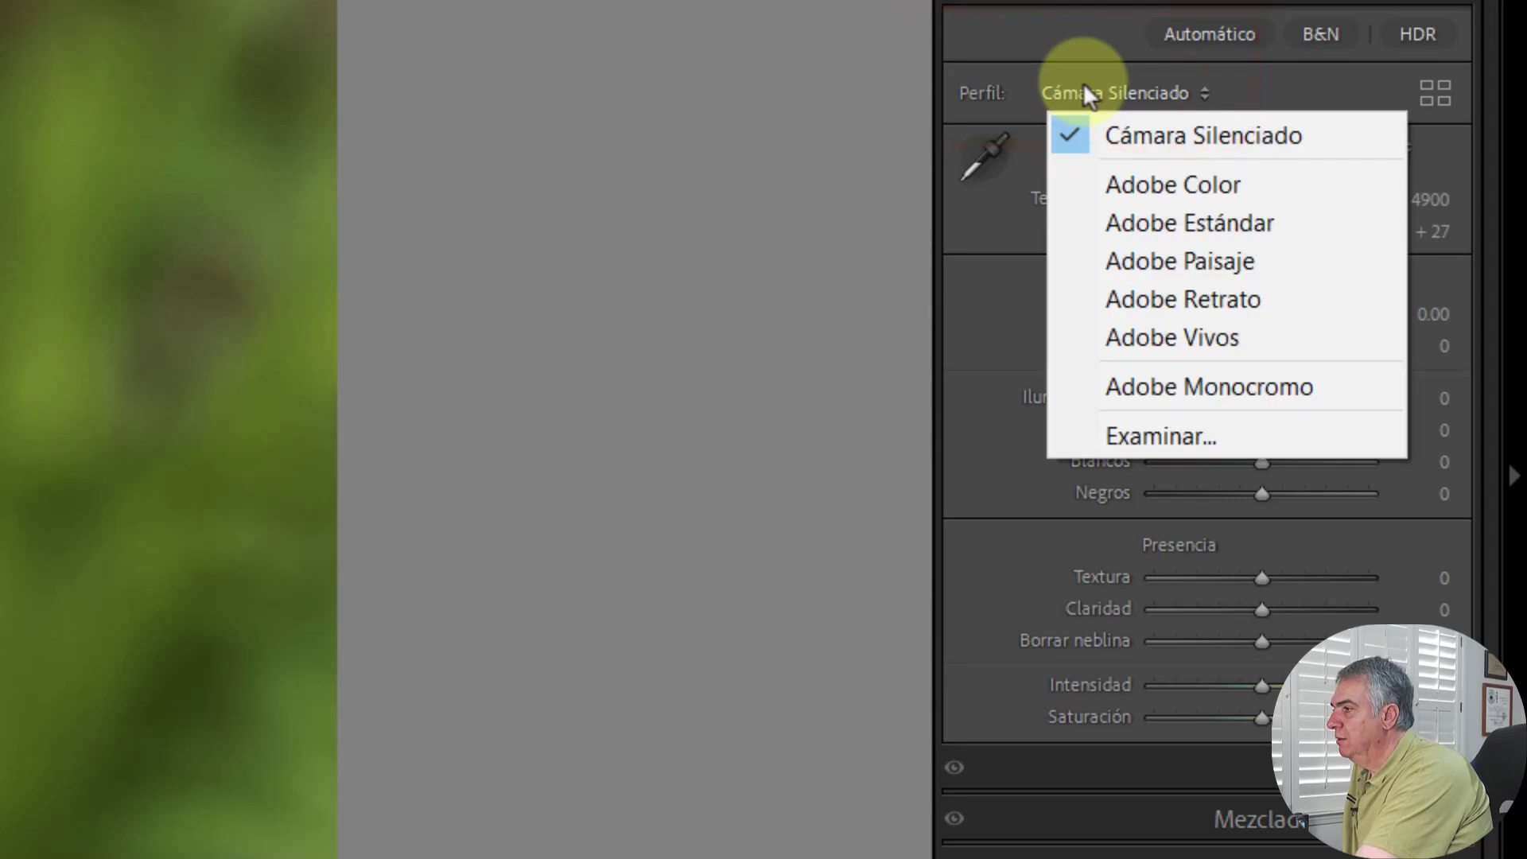
click(1145, 183)
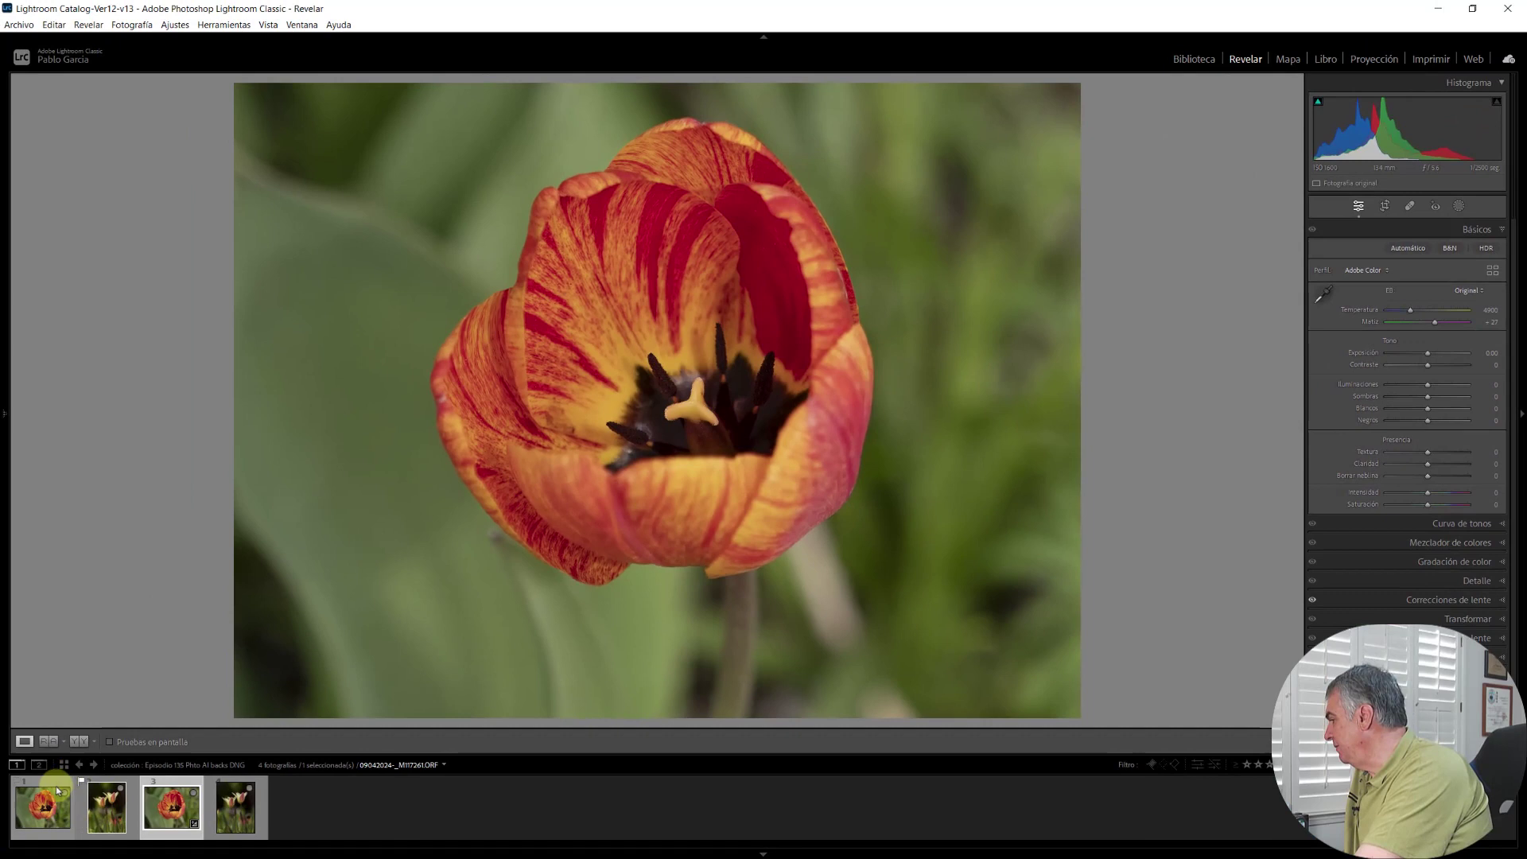
Show the DNG tulip's lens corrections with the M.40-150mm F2.8 + MC-20 profile.
click(49, 791)
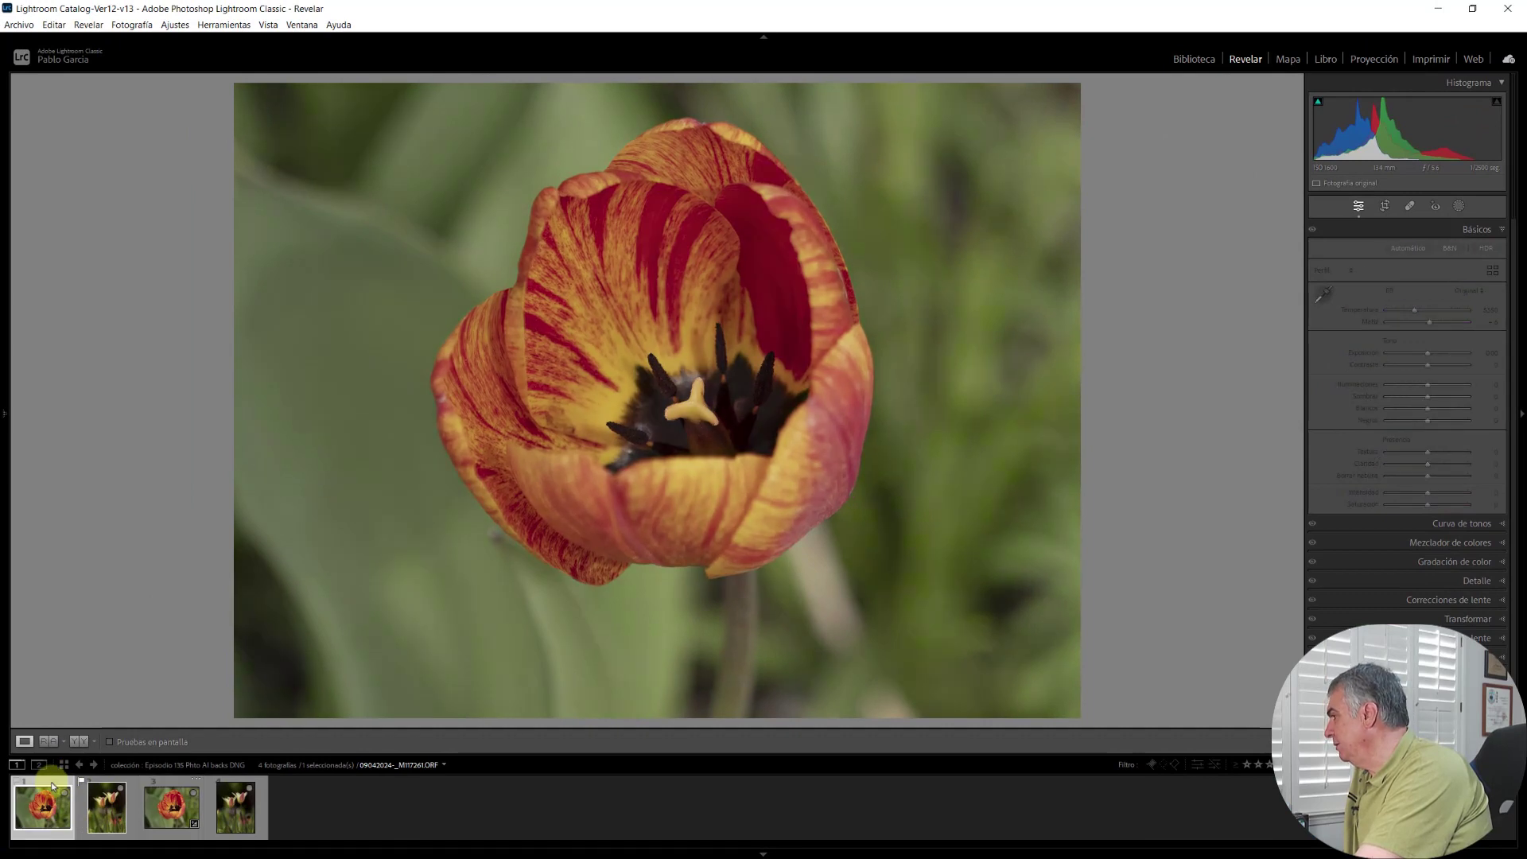
click(175, 787)
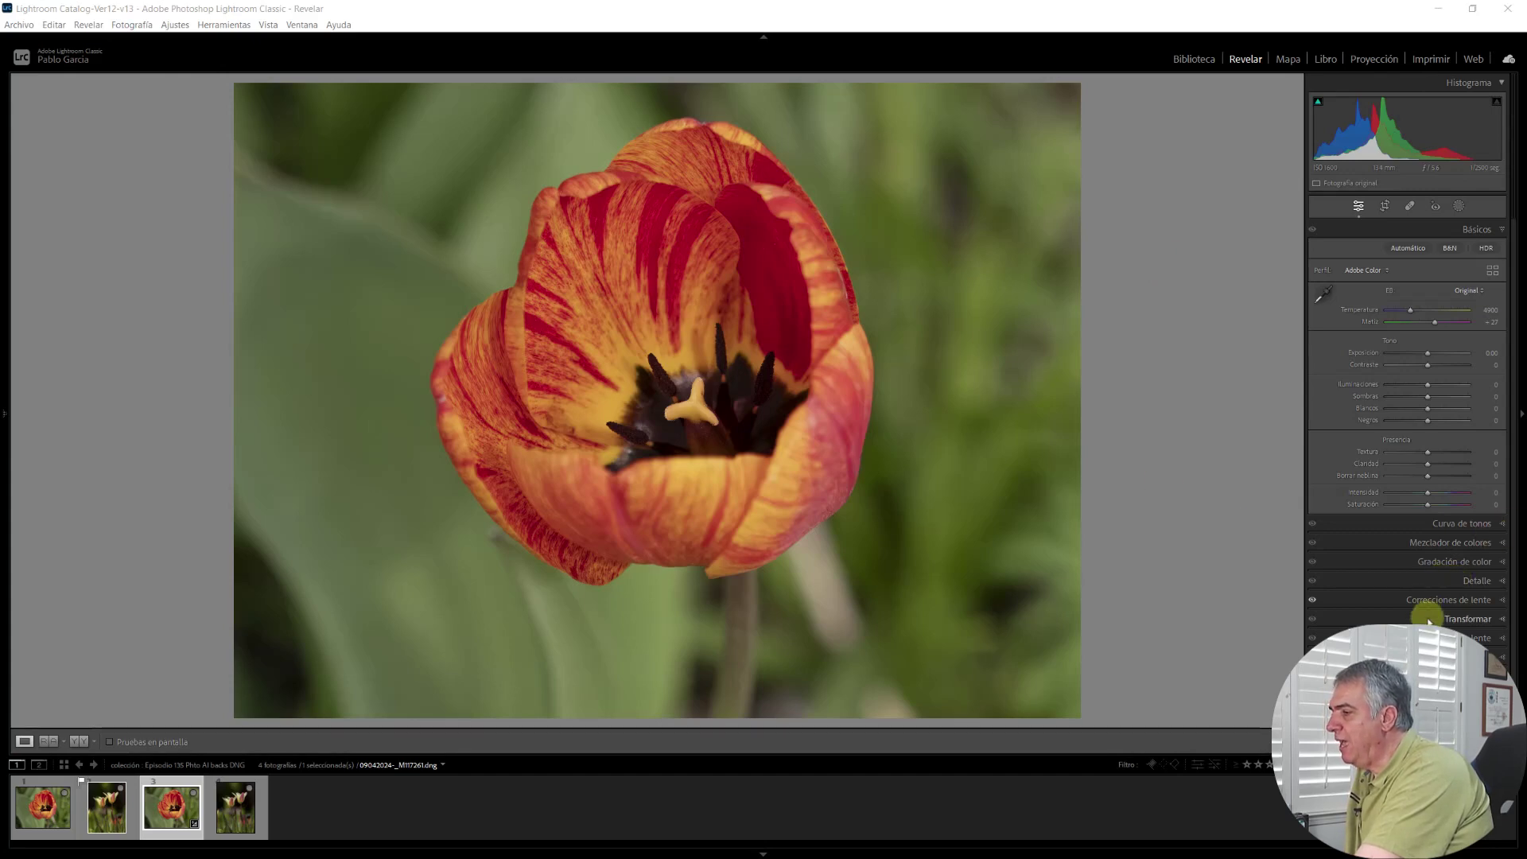
click(1426, 601)
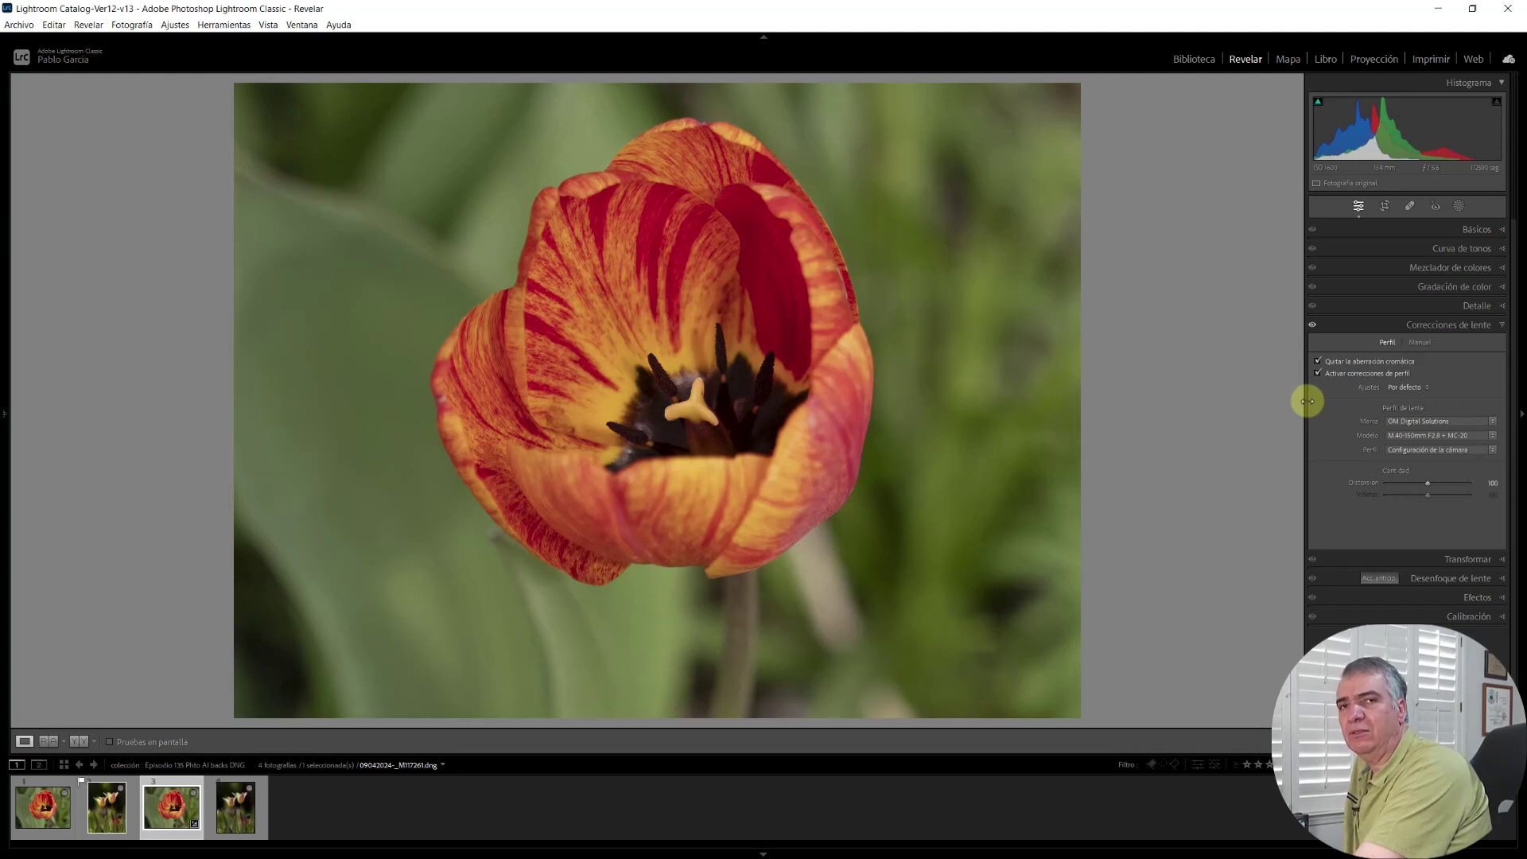
Compare original and DNG lens corrections, then confirm the DNG keeps the Adobe Color profile.
click(48, 795)
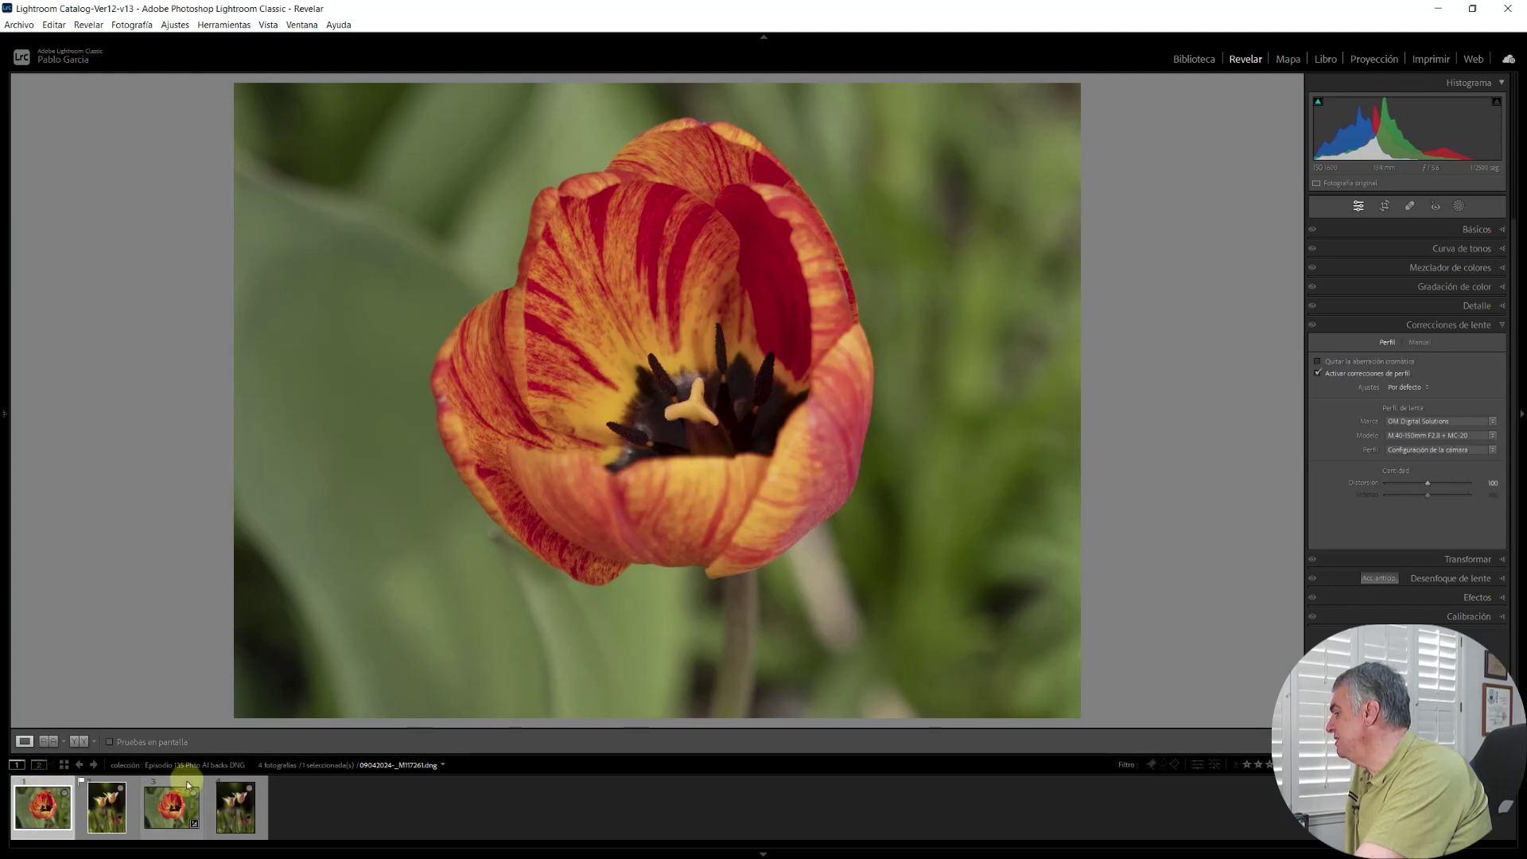
click(171, 805)
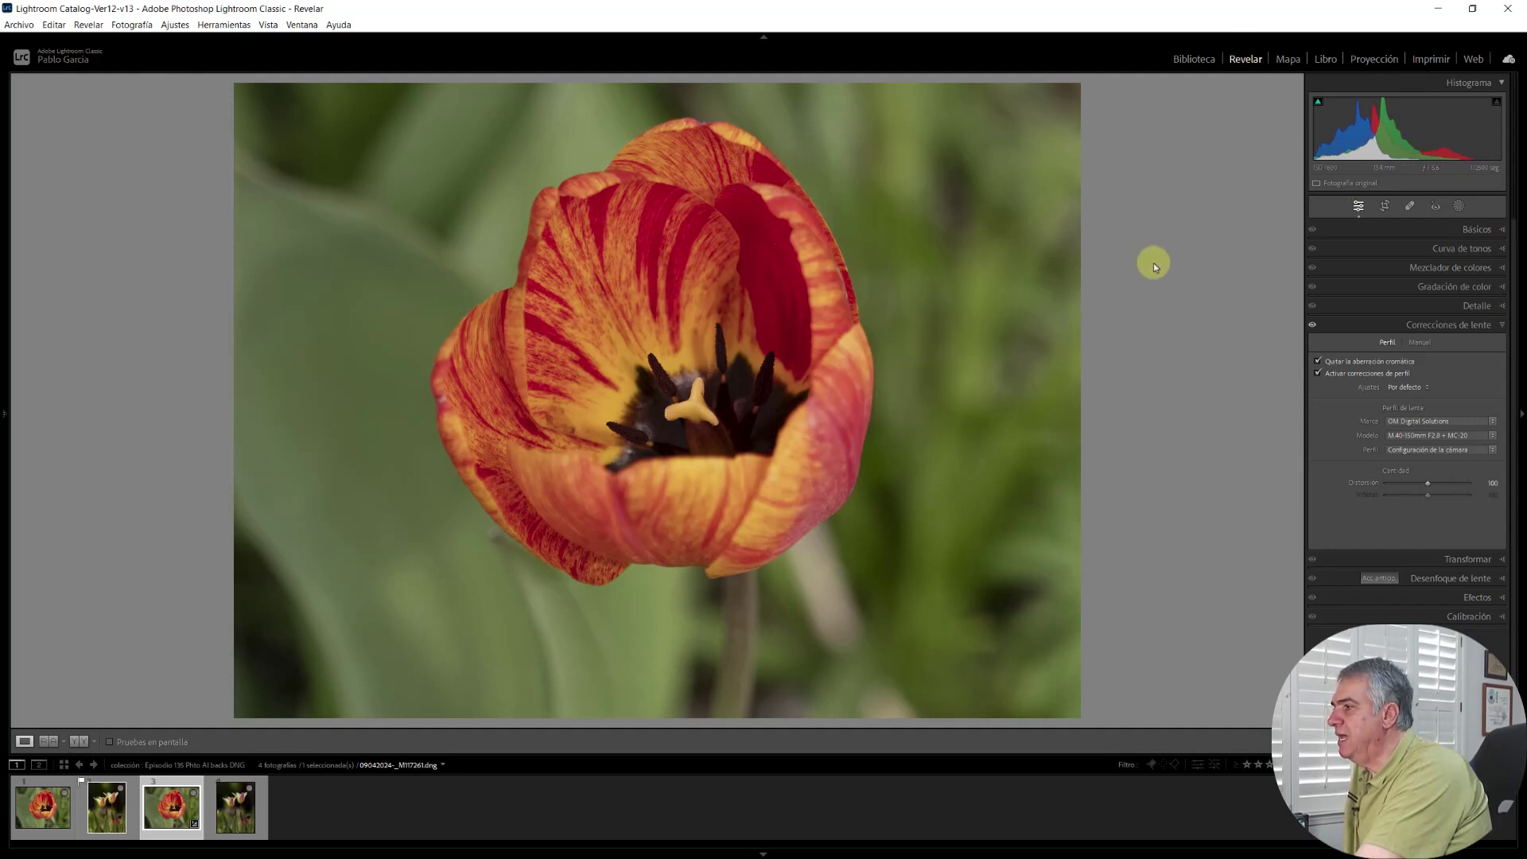
click(1468, 230)
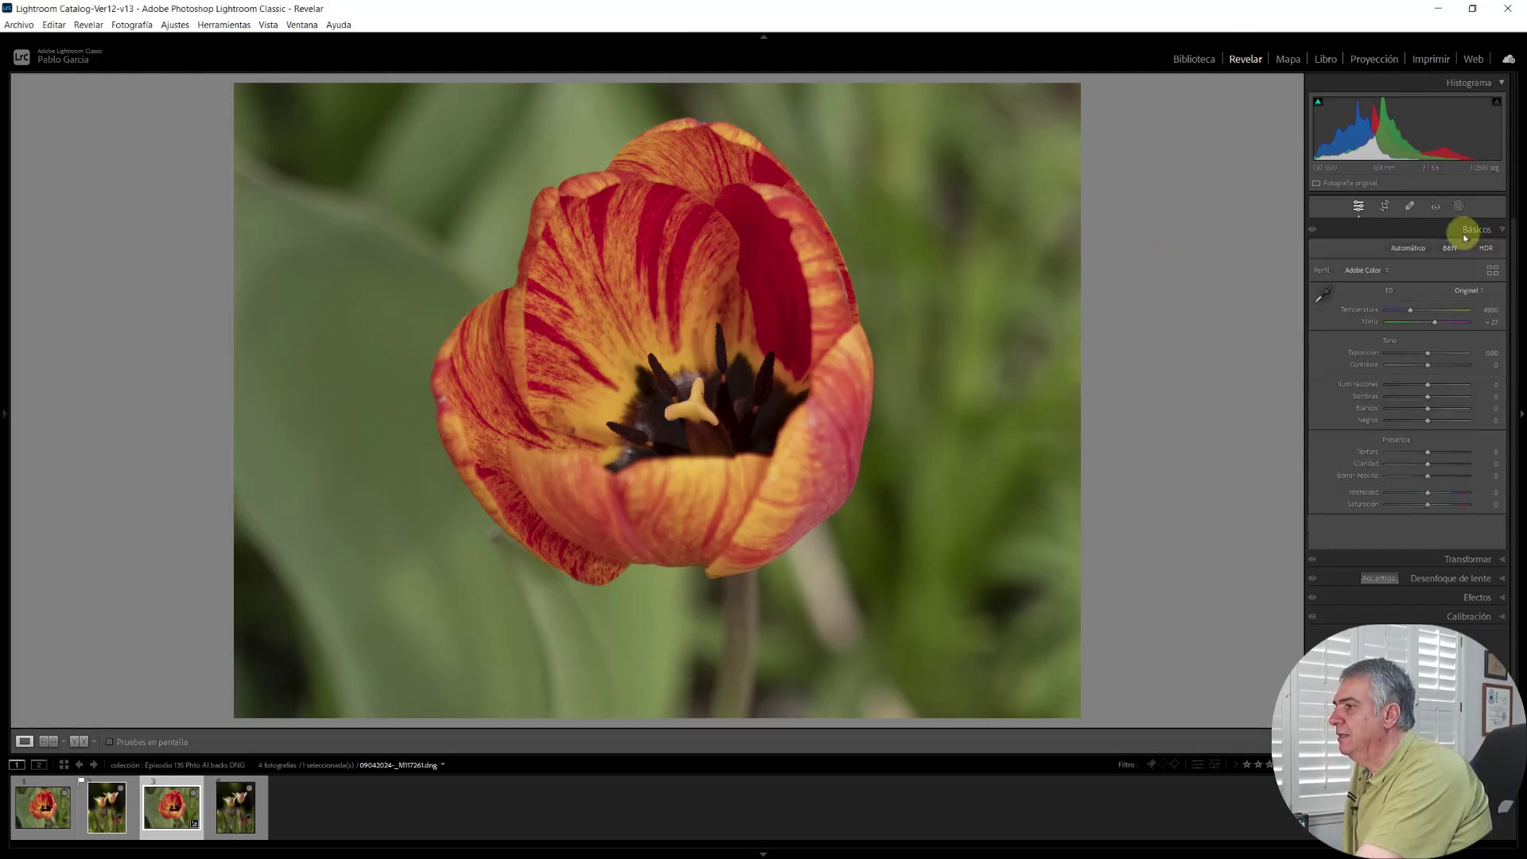
click(1380, 271)
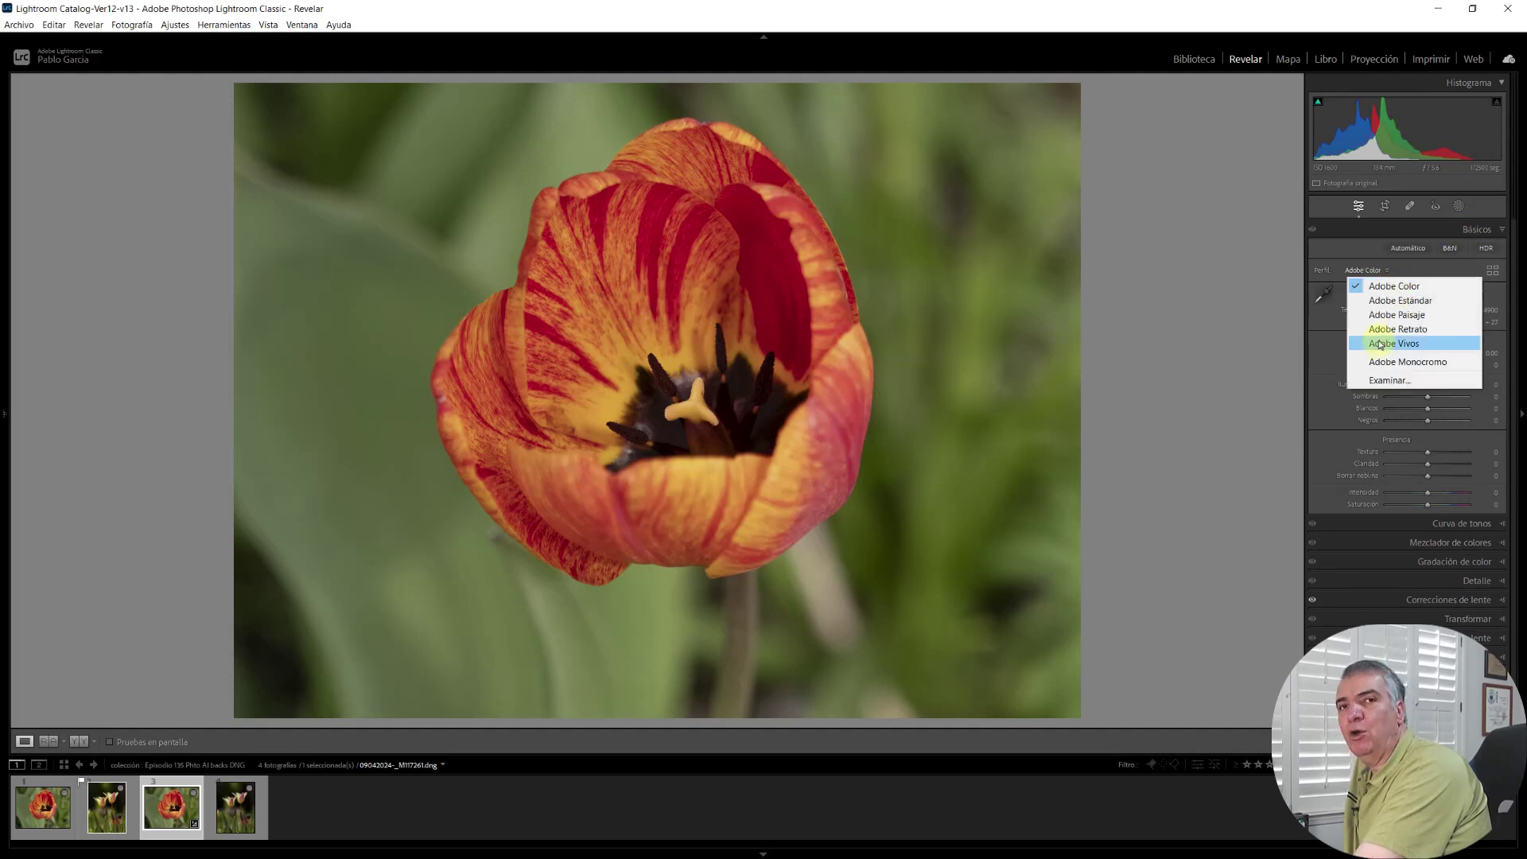
click(1205, 219)
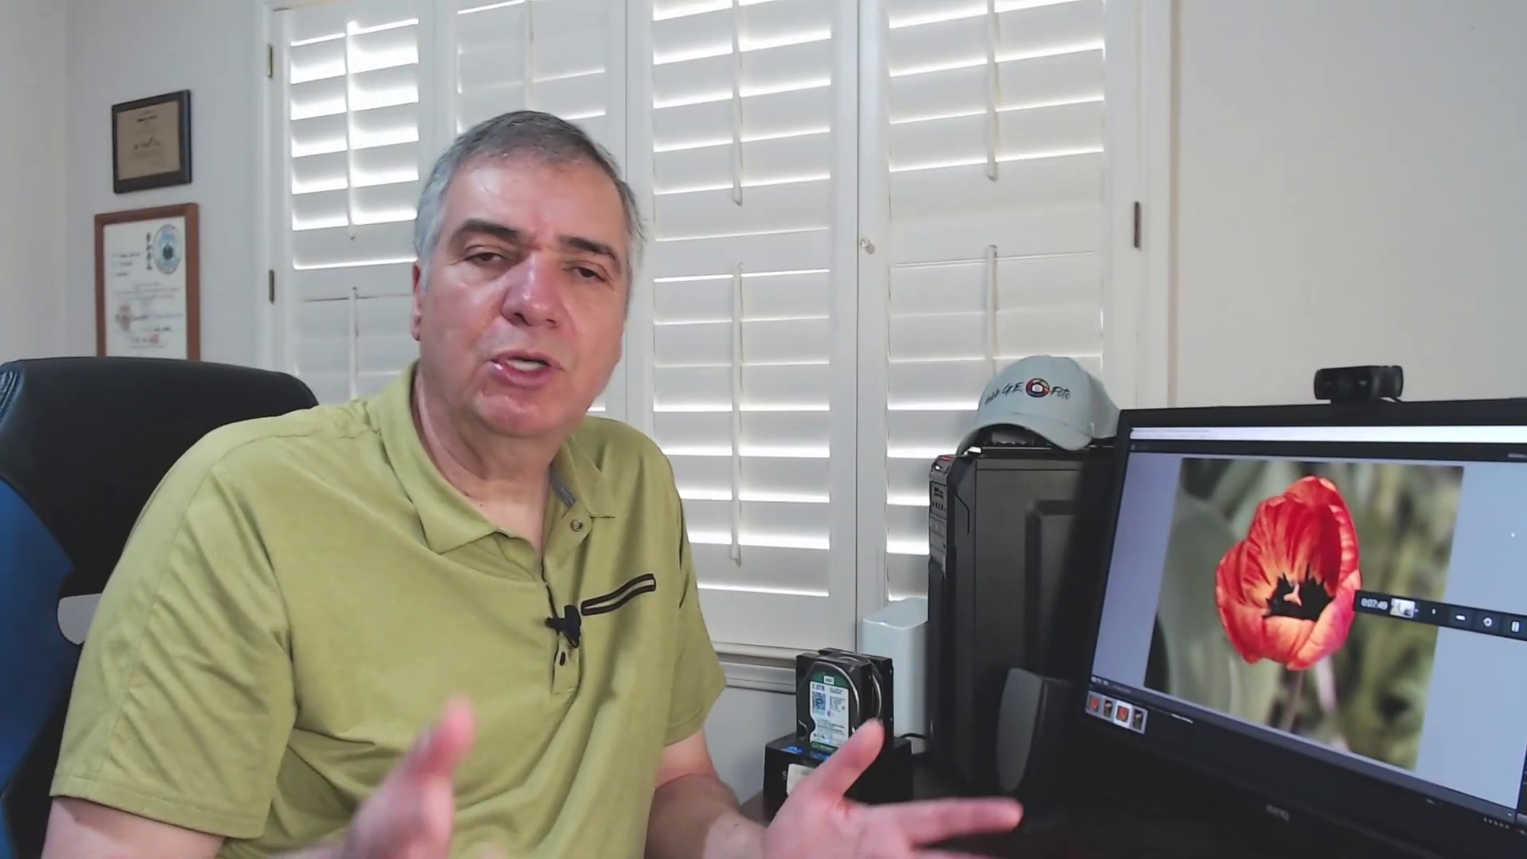